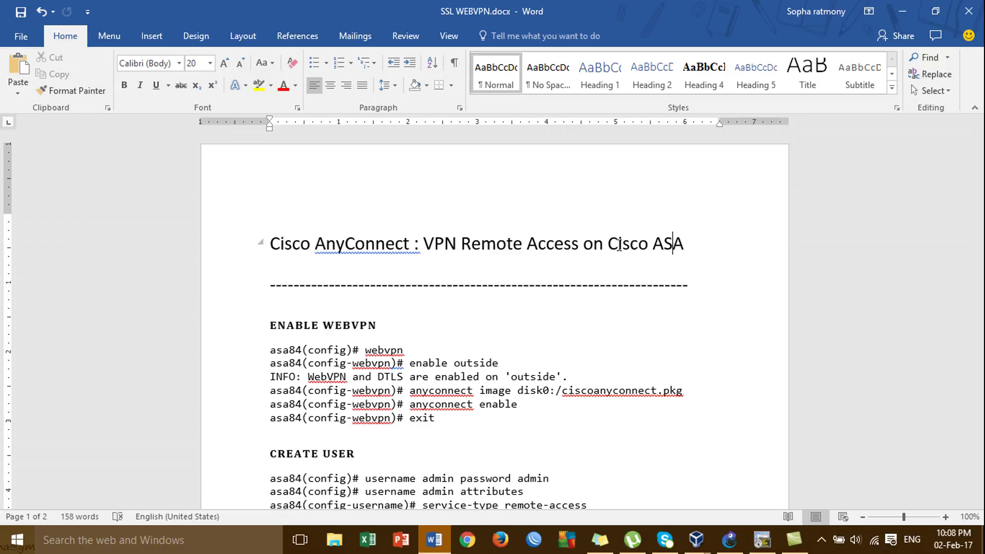
- Add a space after 'AnyConnect' in the Word title, then minimize Word to reveal the GNS3 topology
left_click(411, 245)
left_click(475, 336)
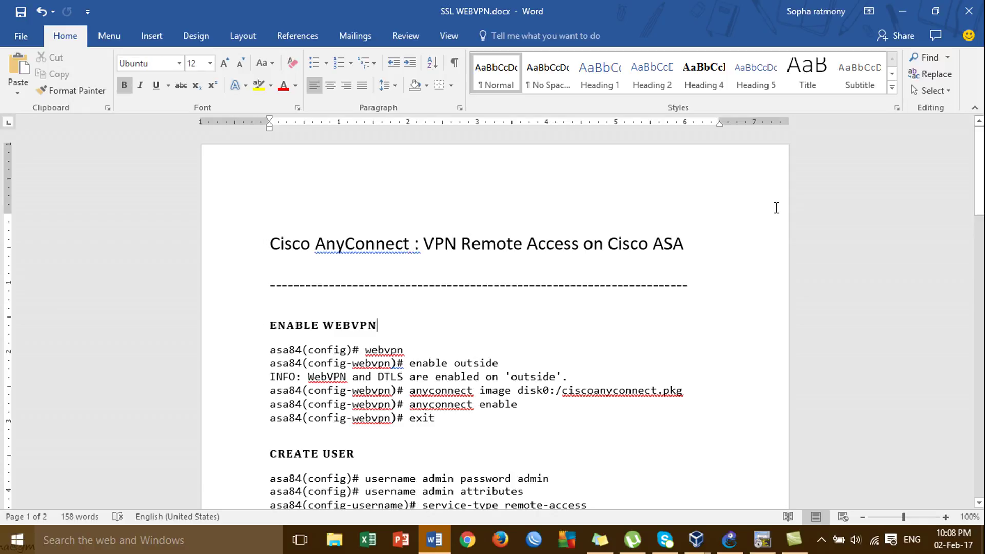
mouse_move(983, 169)
left_mouse_down()
mouse_move(982, 224)
mouse_move(983, 169)
left_mouse_up()
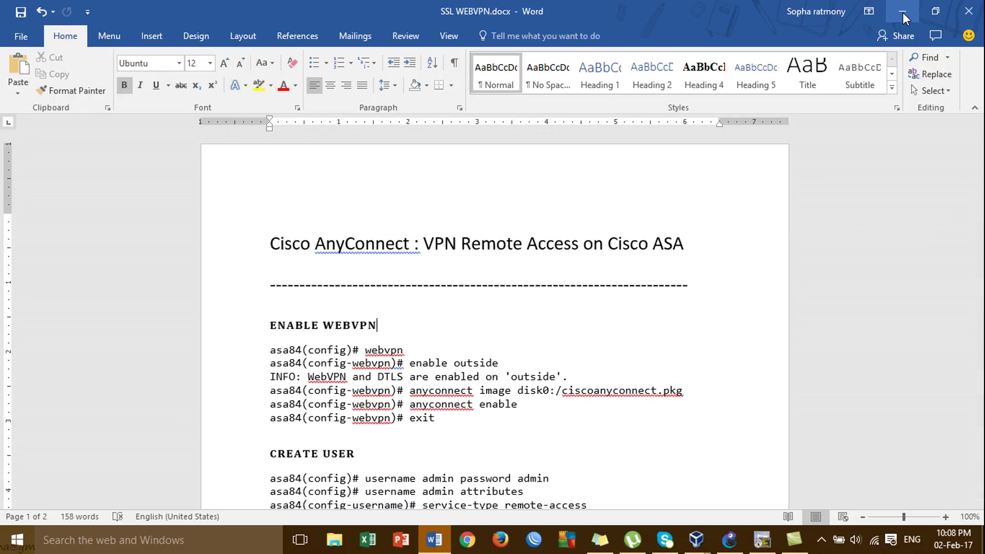
left_click(903, 11)
left_click(727, 538)
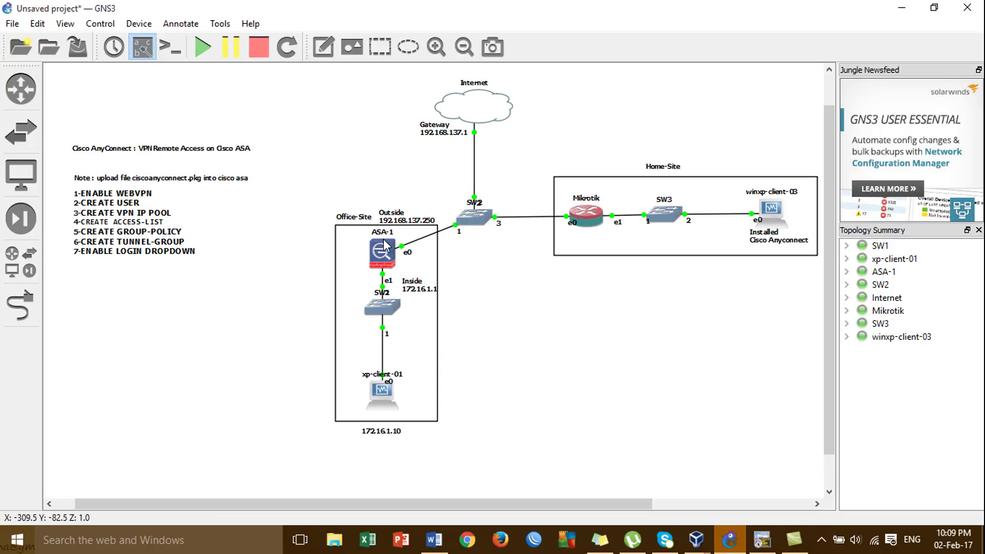
- Inspect ASA-1's node details, including the office client at 172.16.1.10 behind inside 172.16.1.1
mouse_move(385, 250)
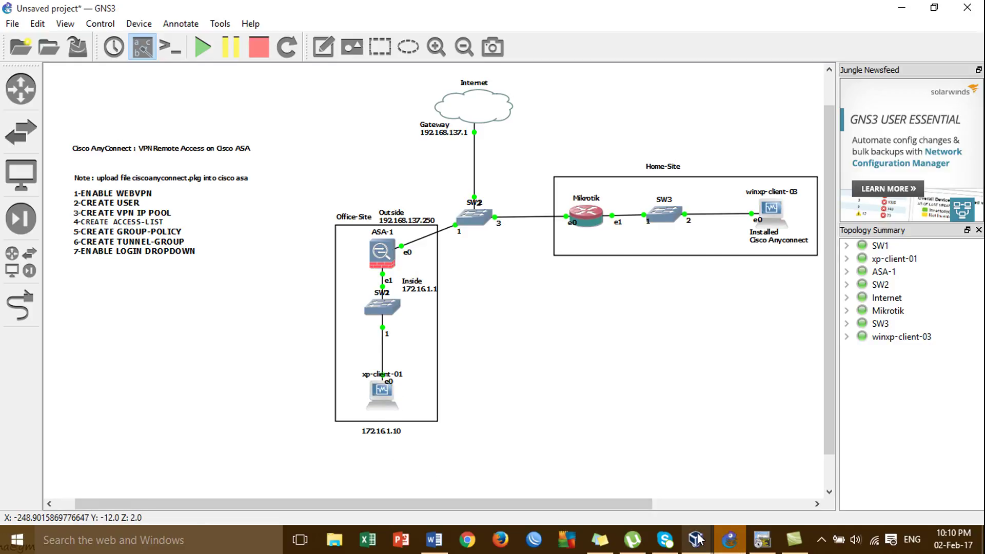
- Switch to the xp-client-01 virtual machine and select tftpd32.exe on its desktop
mouse_move(699, 538)
left_click(613, 472)
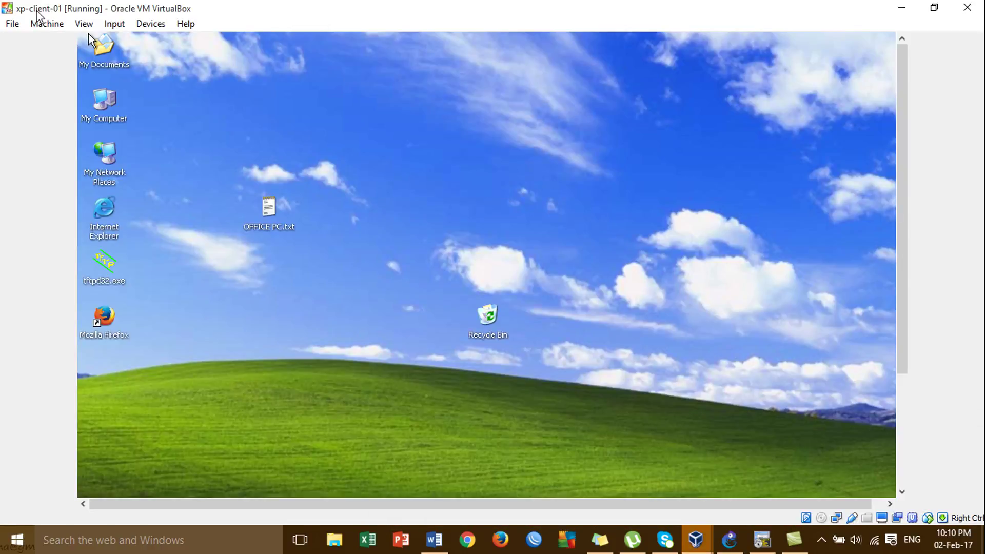
left_click(267, 207)
left_click(373, 231)
left_click_drag(901, 147, 896, 117)
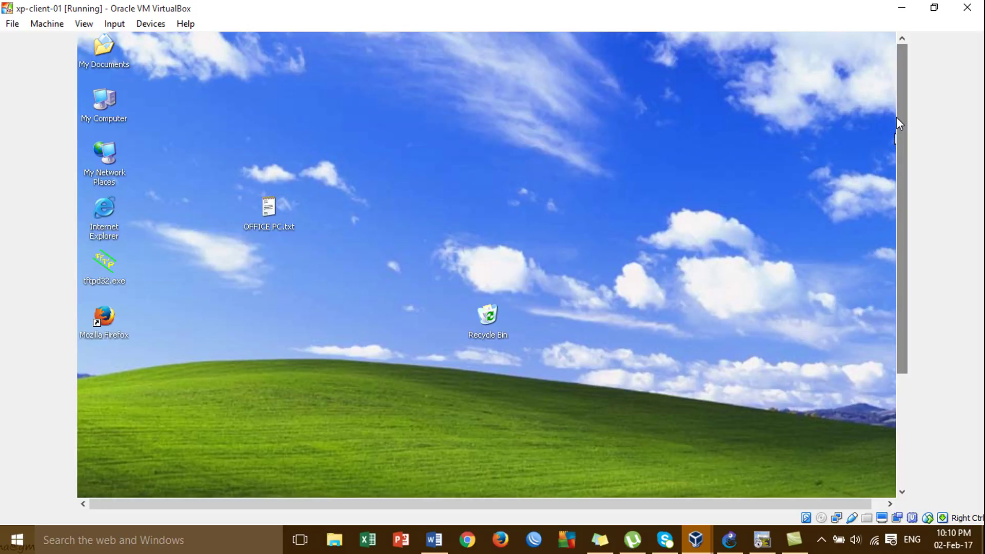
left_click(107, 263)
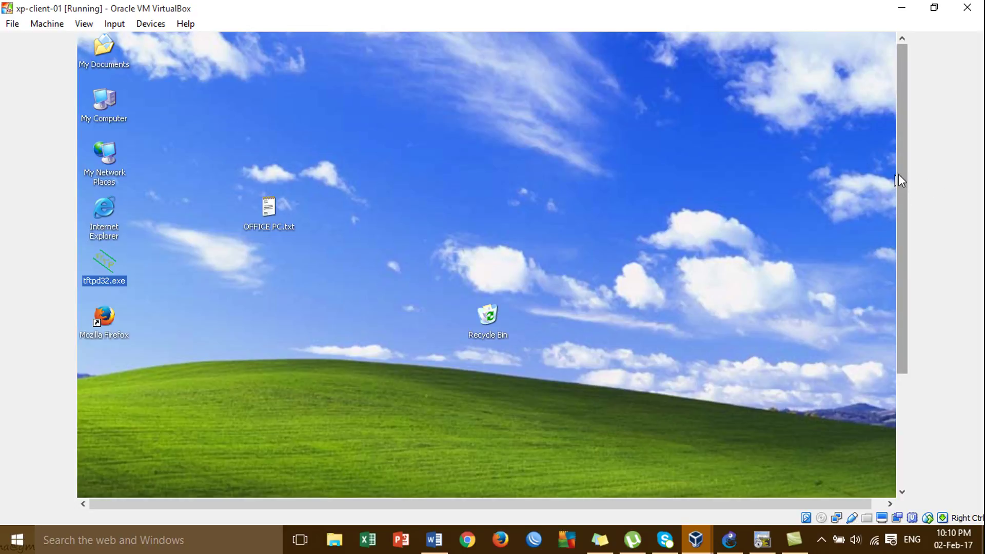
left_click_drag(897, 217, 906, 176)
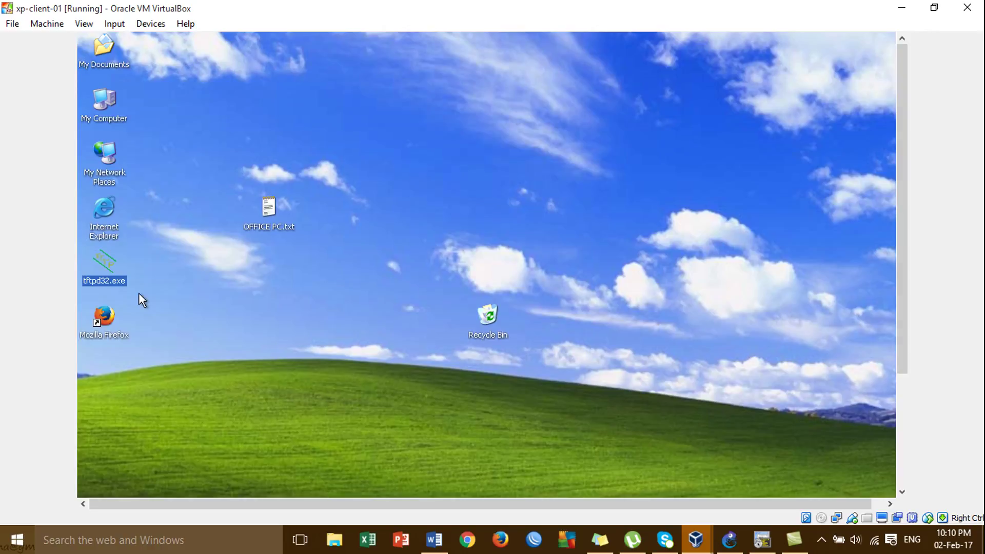
- Launch Tftpd32 serving on interface 172.16.1.10 with C:\ASDM as its directory
double_click(117, 276)
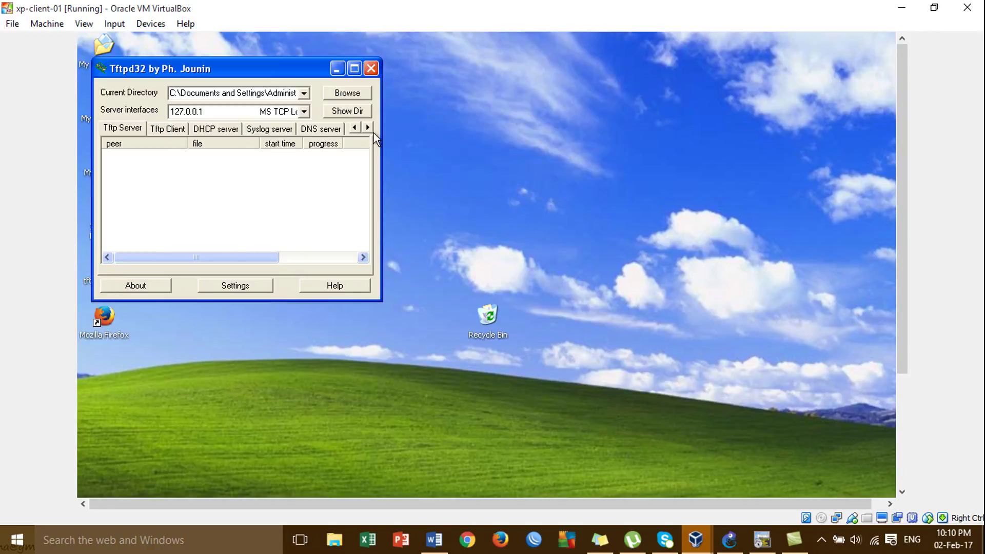
left_click(303, 112)
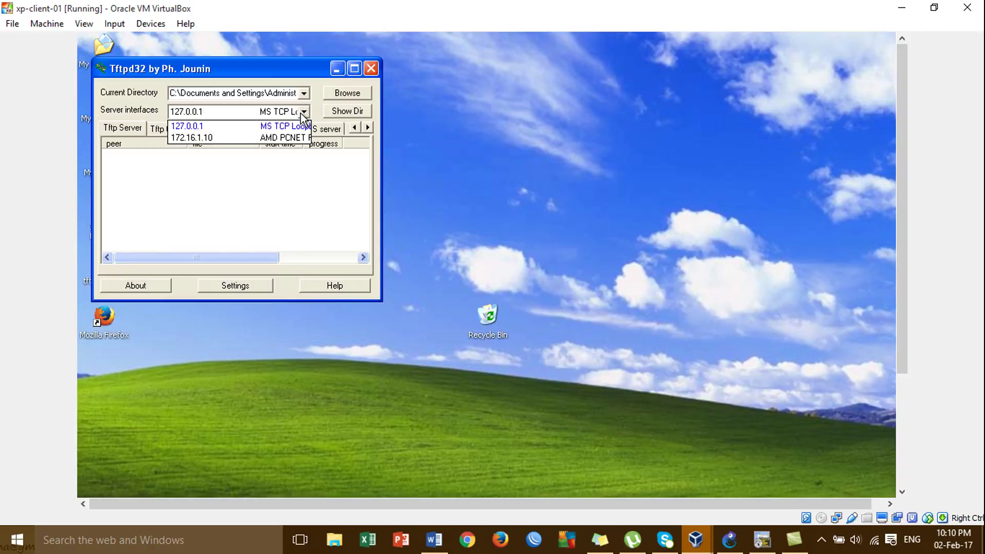
left_click(231, 138)
left_click(360, 94)
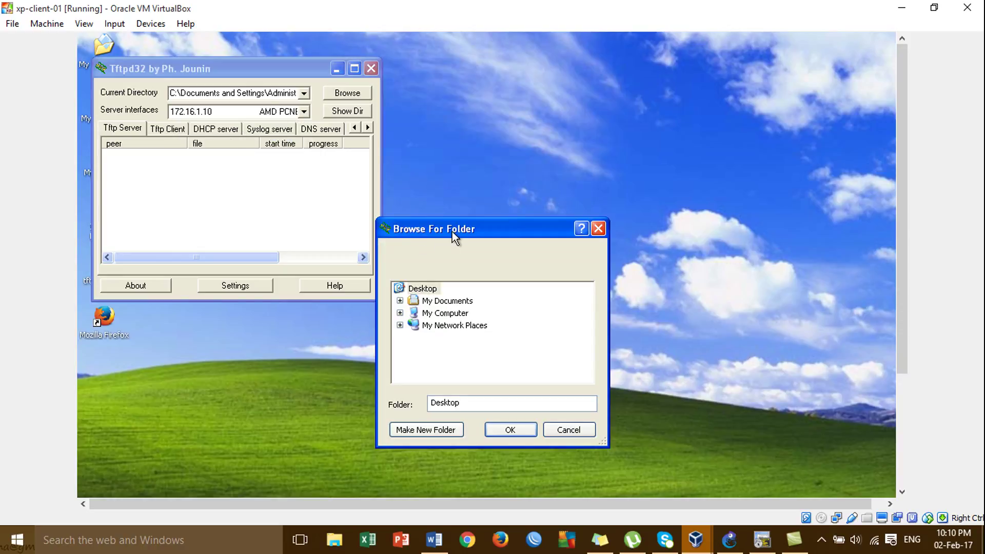
left_click_drag(451, 231, 452, 172)
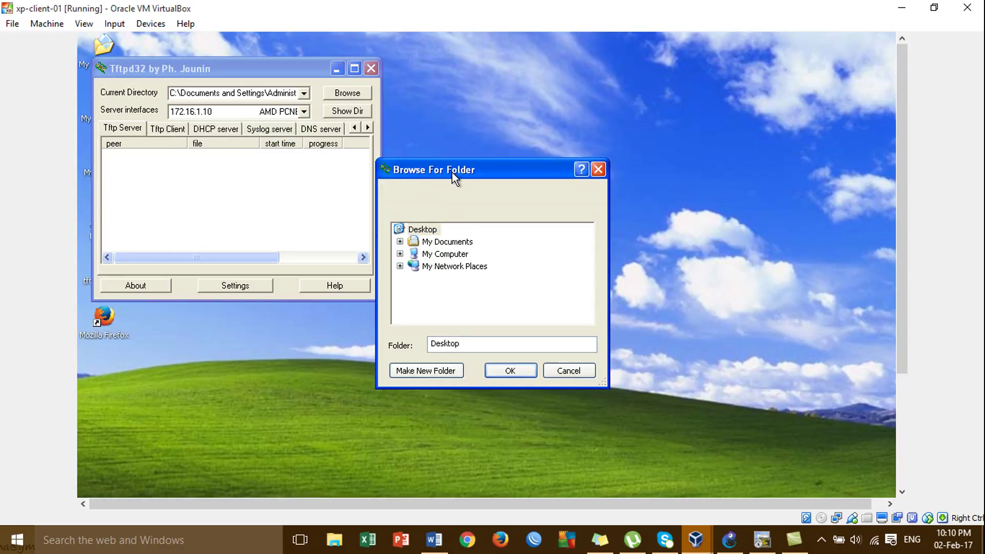
left_click(401, 254)
left_click(414, 266)
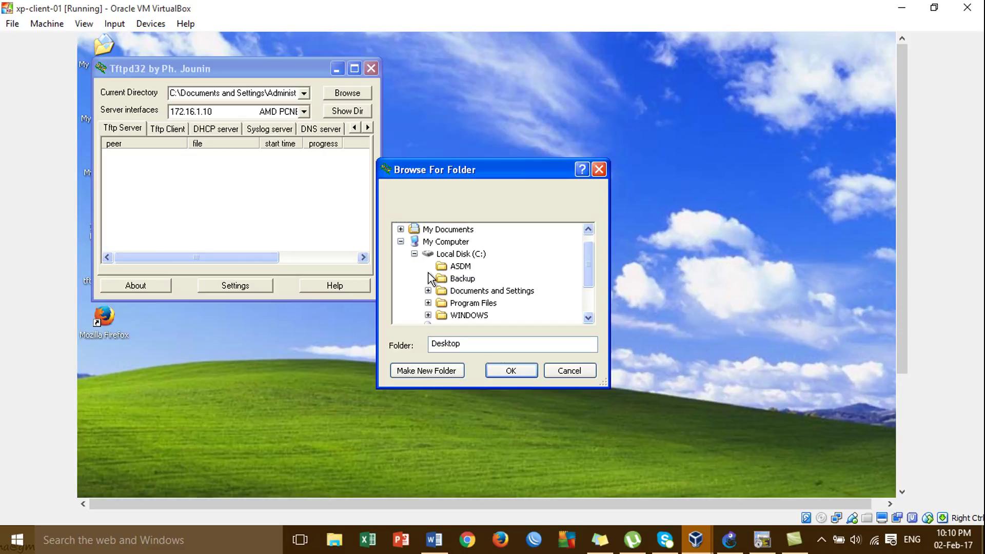
left_click(463, 267)
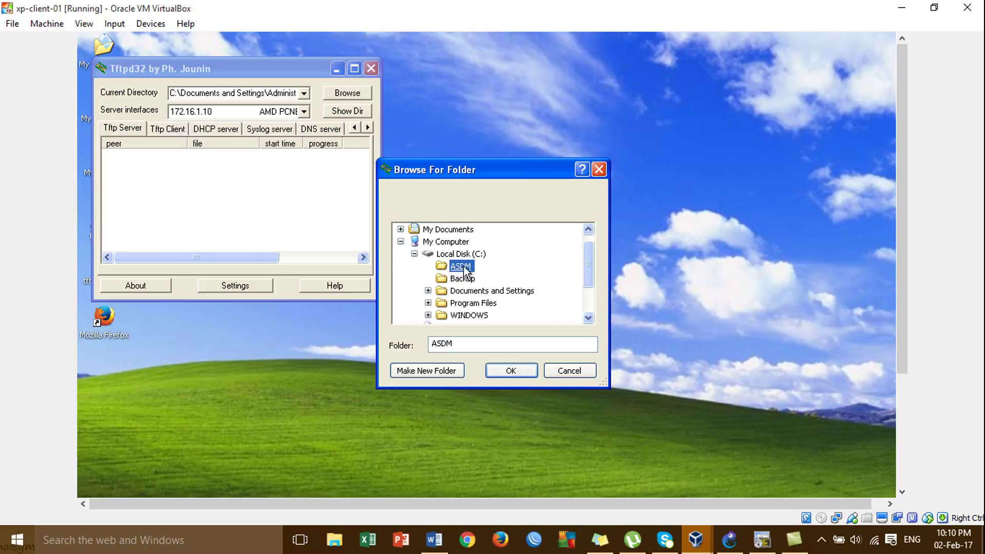
left_click(511, 370)
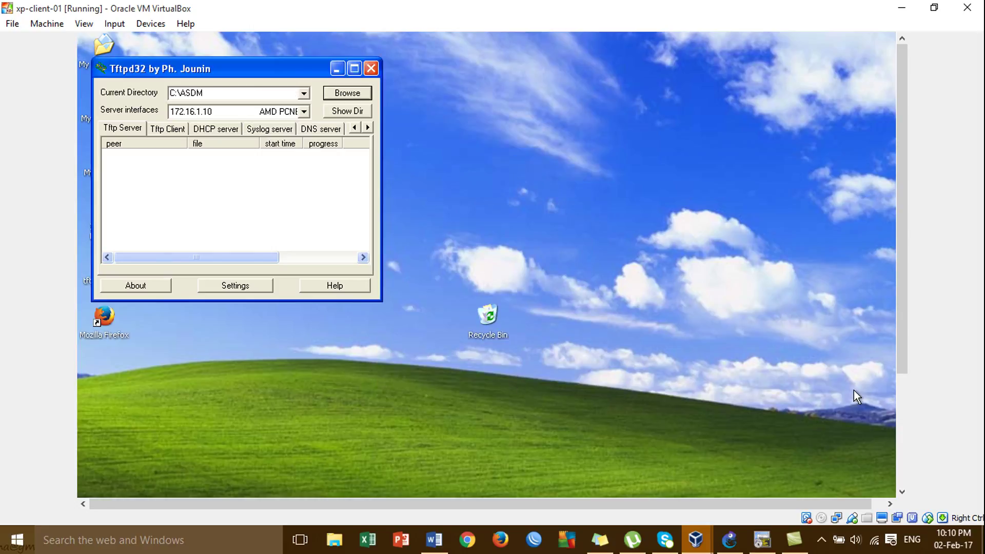
left_click(898, 456)
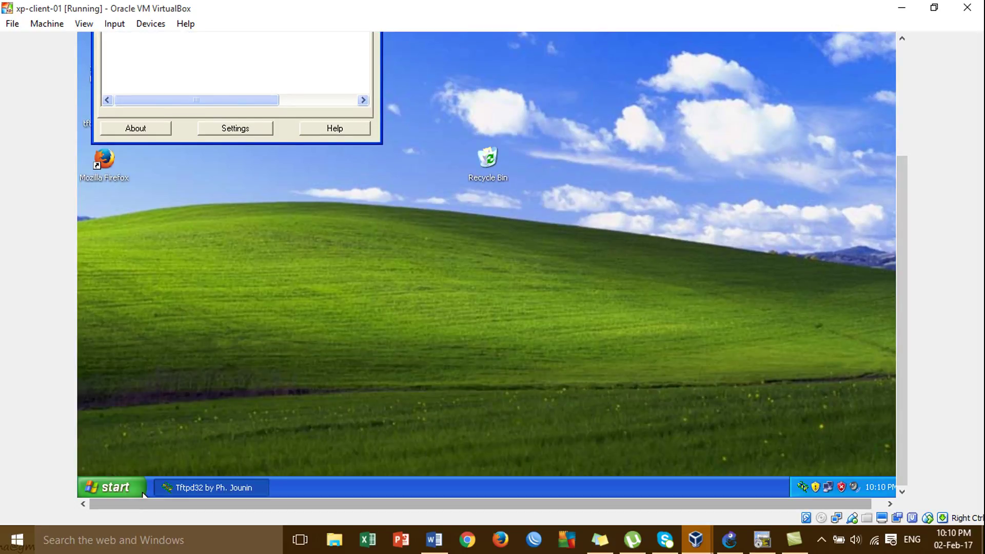
- Open Windows Explorer on the C:\ASDM folder and select ciscoanyconnect.pkg (34,344 KB)
right_click(134, 485)
left_click(179, 426)
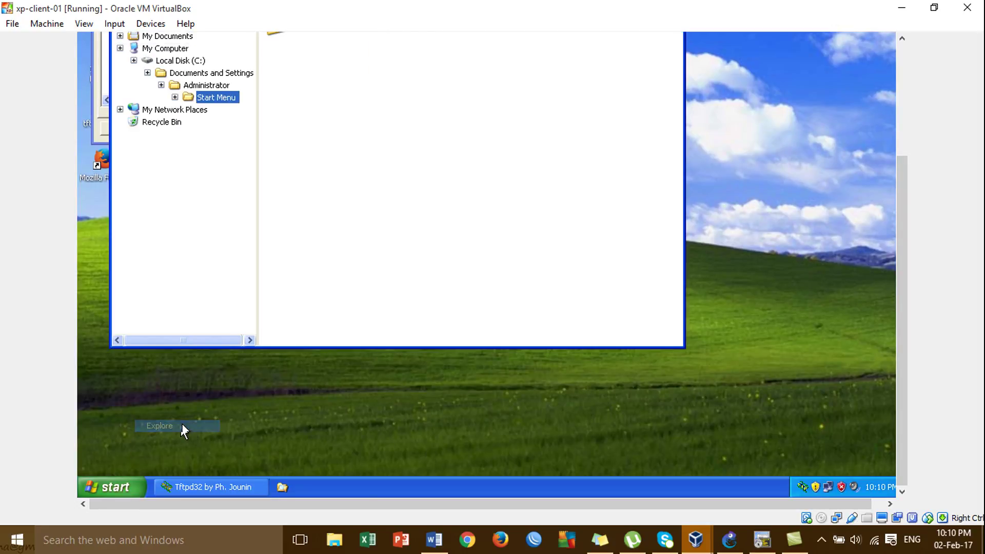
left_click(901, 119)
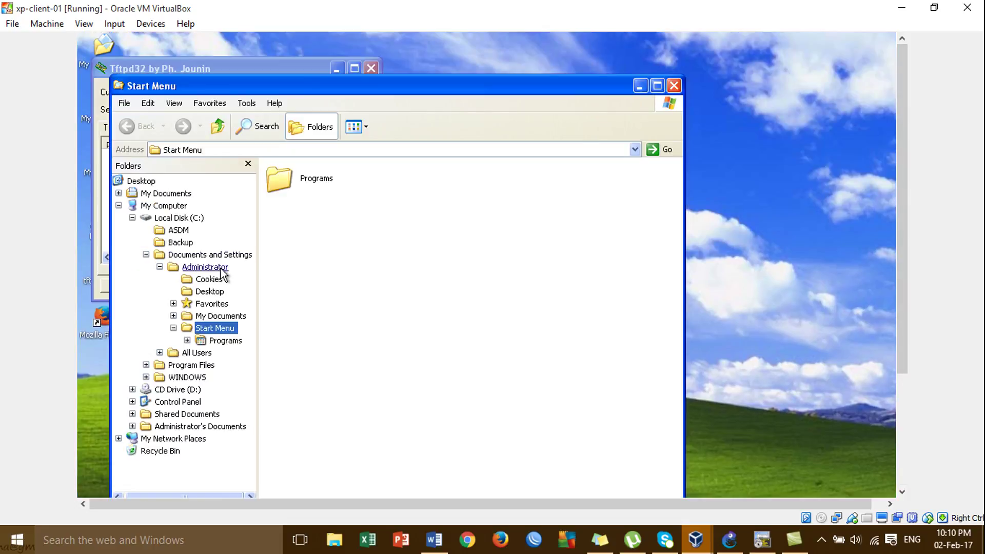
left_click(178, 230)
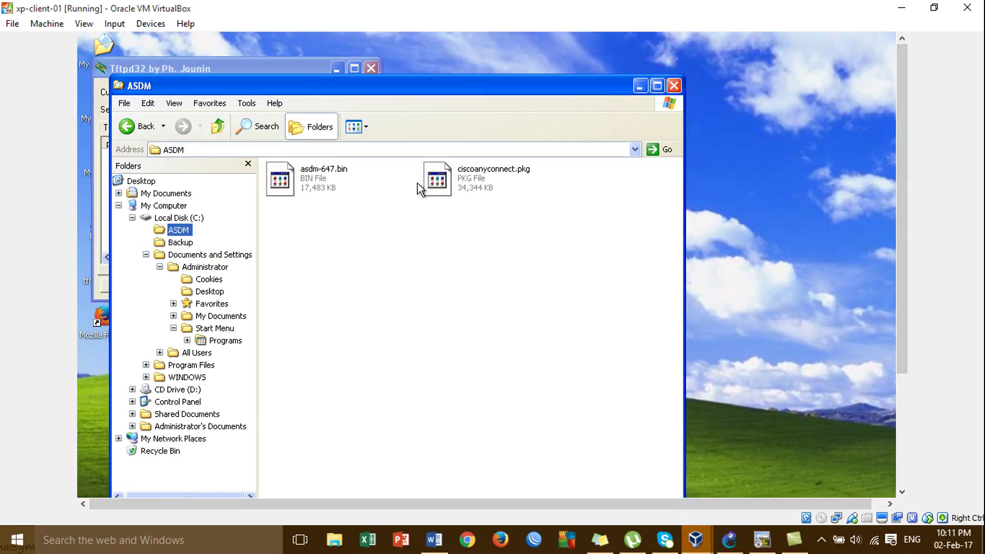
left_click(463, 190)
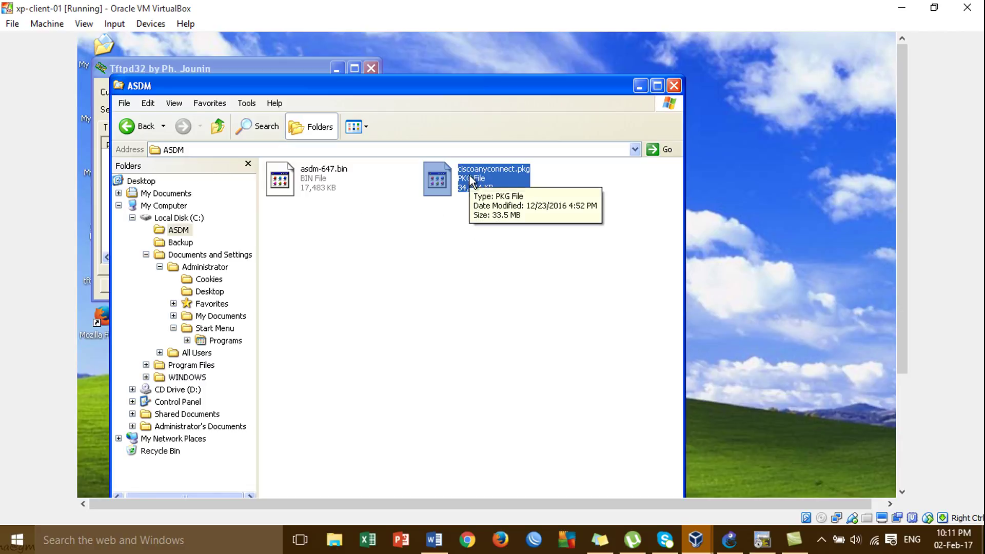
- Reselect ciscoanyconnect.pkg and reposition the Explorer window alongside Tftpd32
left_click(186, 233)
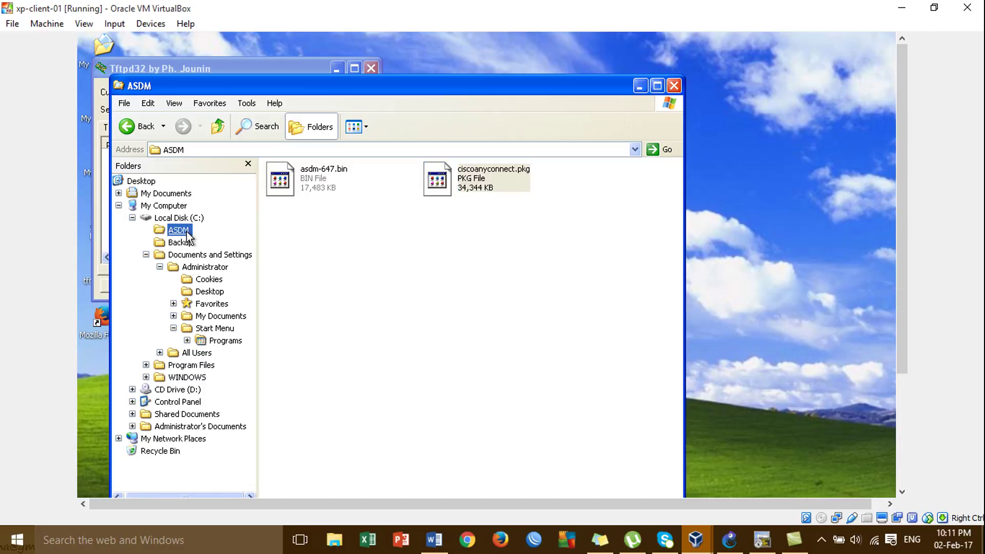
left_click(479, 190)
left_click_drag(441, 91, 682, 102)
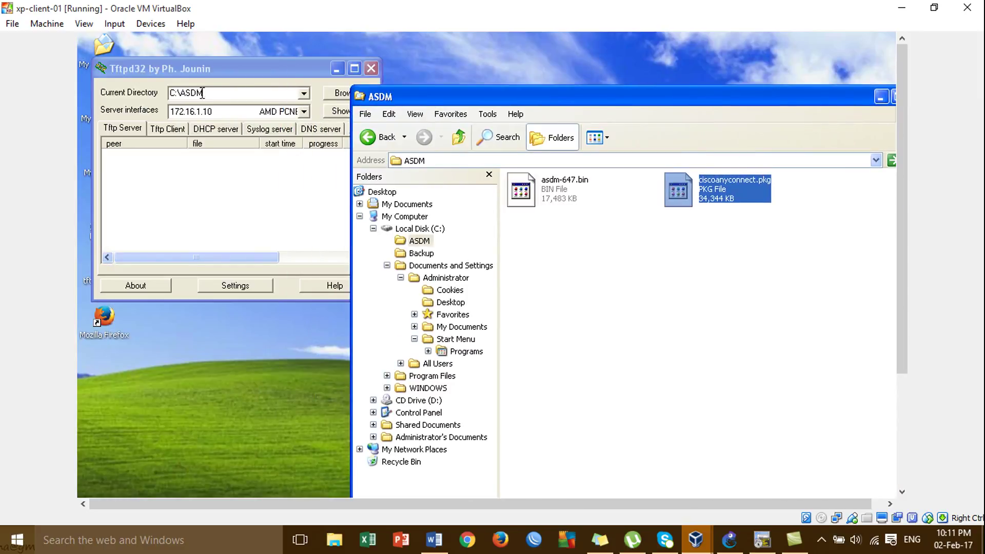
left_click(424, 241)
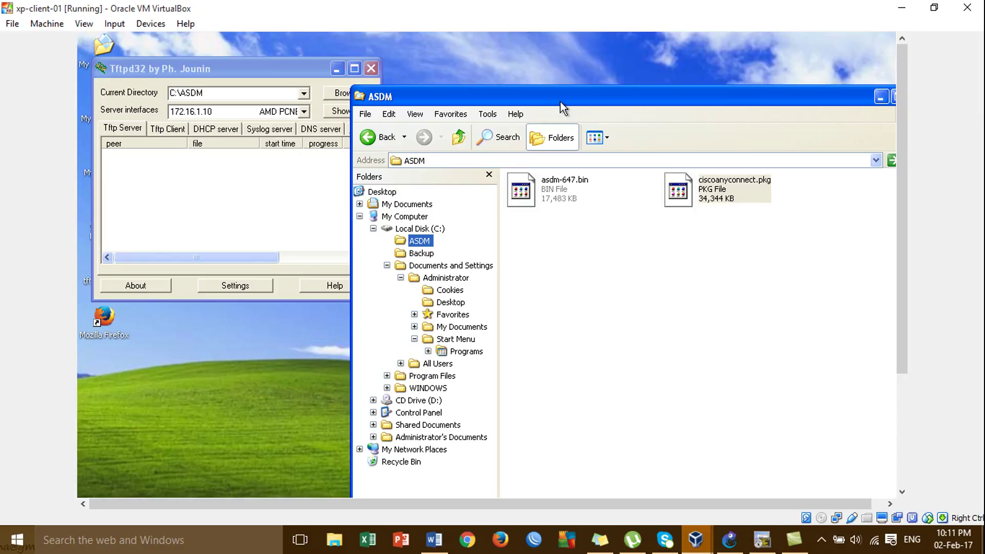
left_click_drag(560, 102, 420, 57)
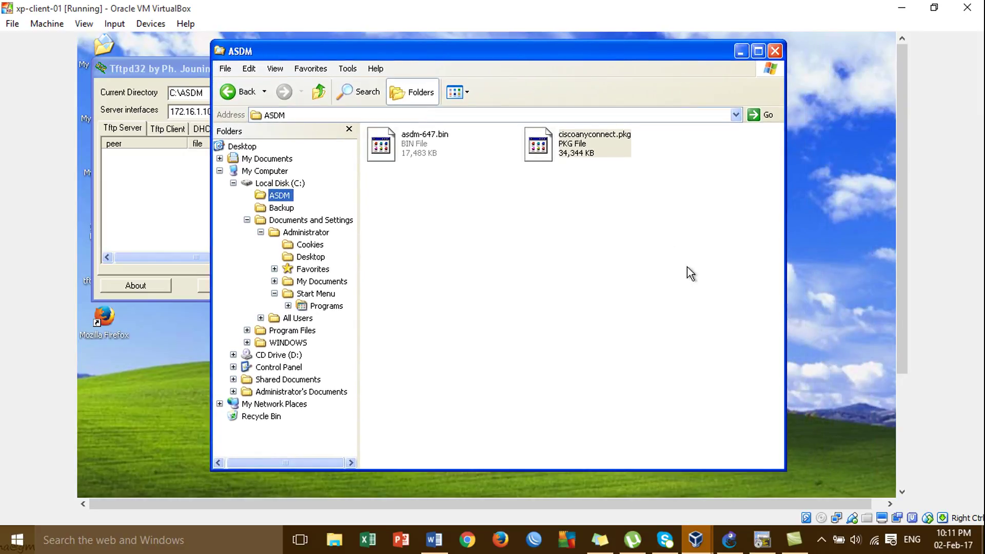
- Ping 8.8.8.8 from the ASA-1 terminal successfully, then return to the XP virtual machine
left_click(762, 539)
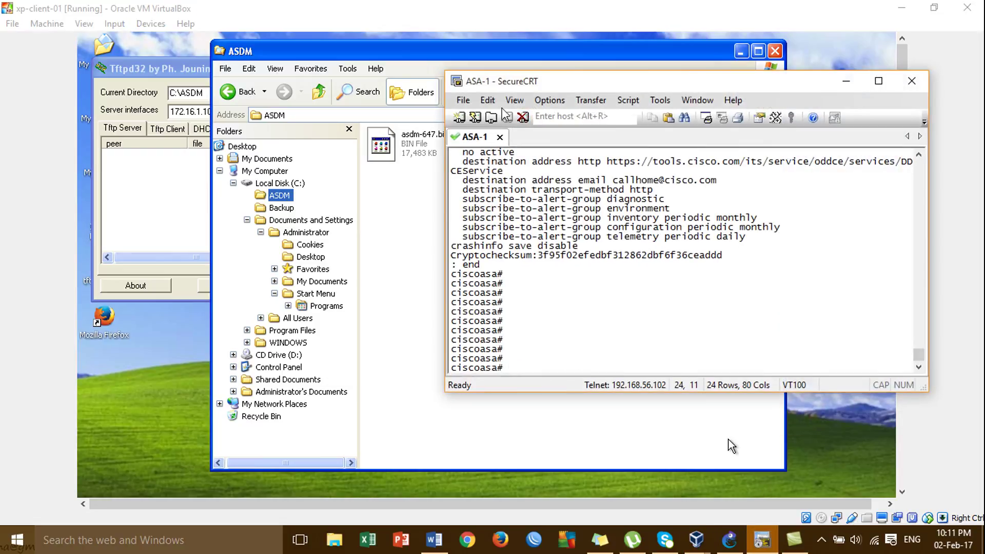
left_click_drag(524, 84, 715, 54)
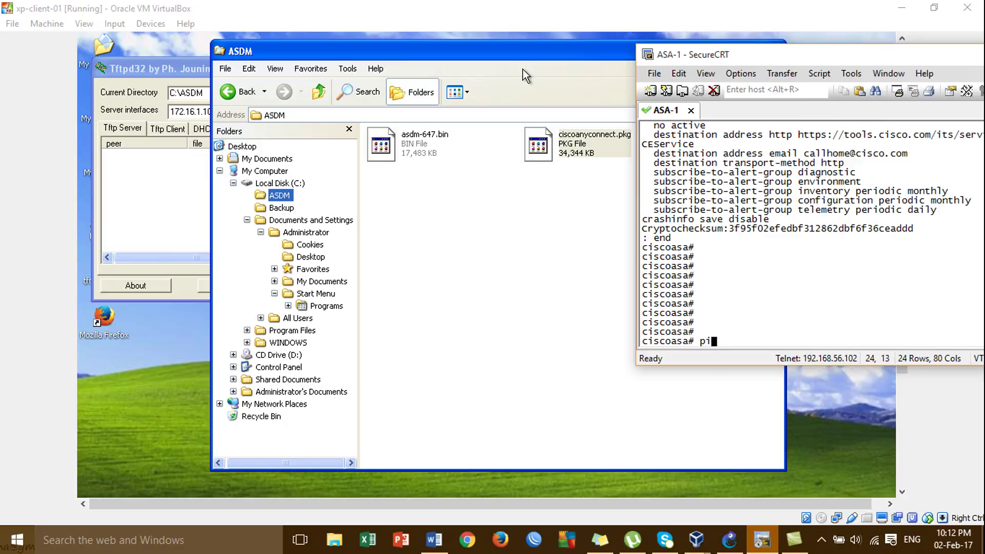
type("8.8..88")
key("BackSpace")
key("BackSpace")
key("BackSpace")
type("8.8")
key("Return")
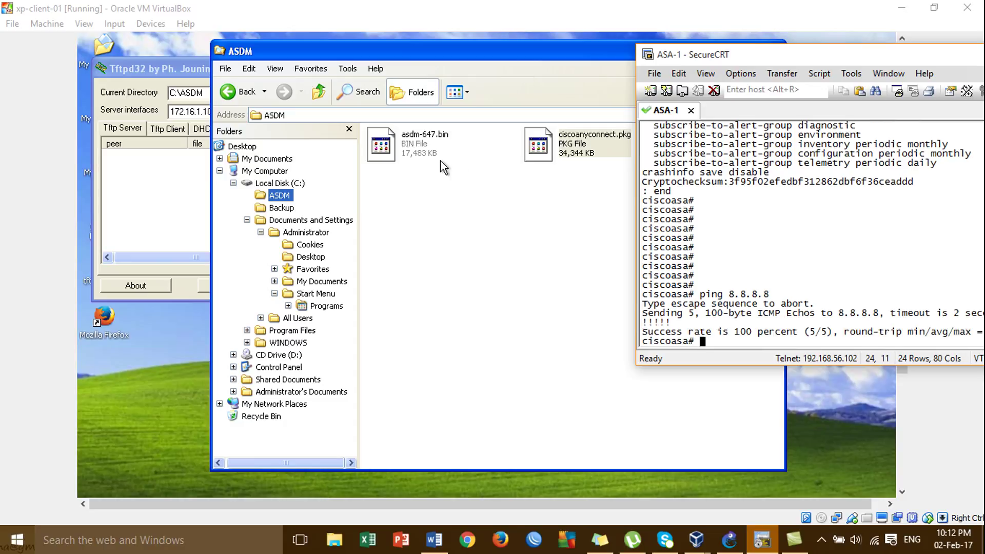
left_click(102, 322)
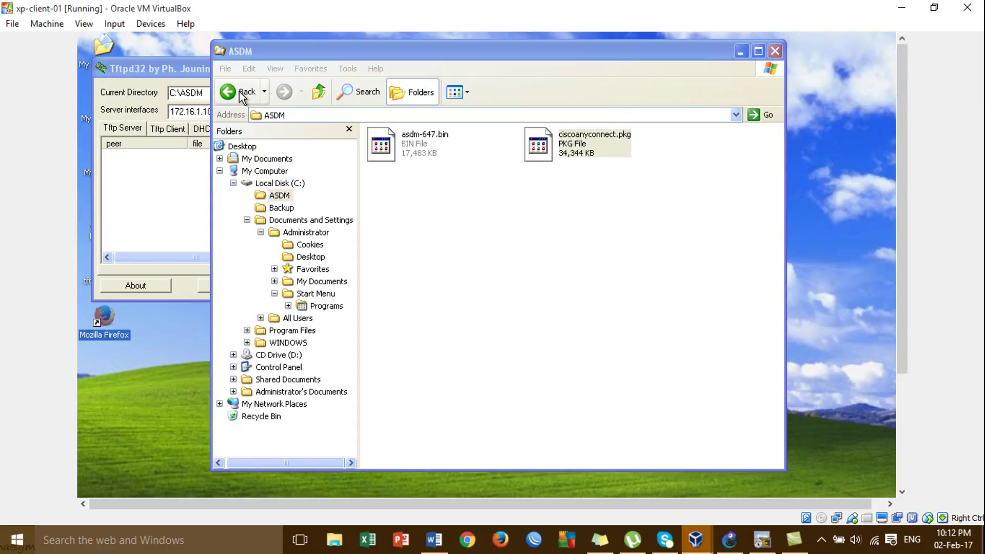
double_click(119, 318)
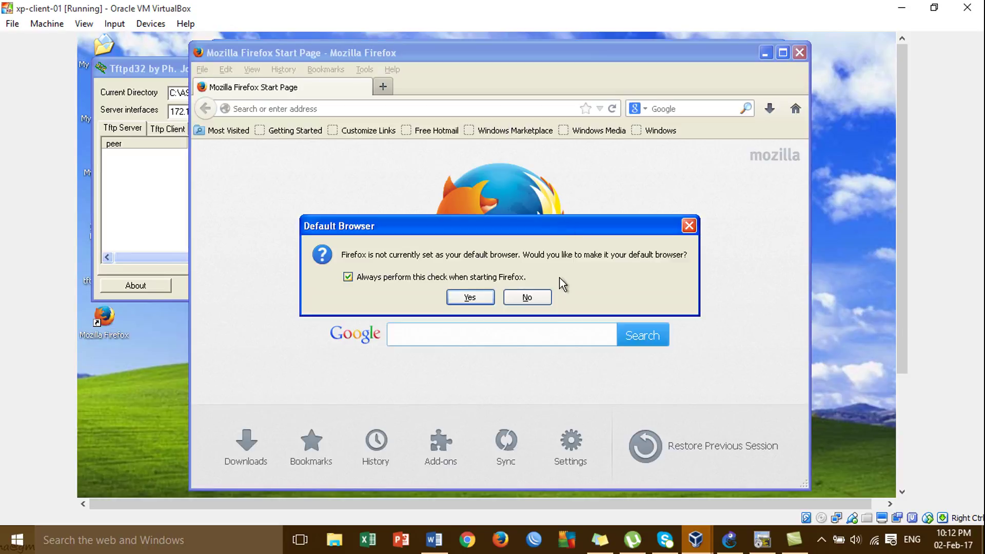
left_click(527, 297)
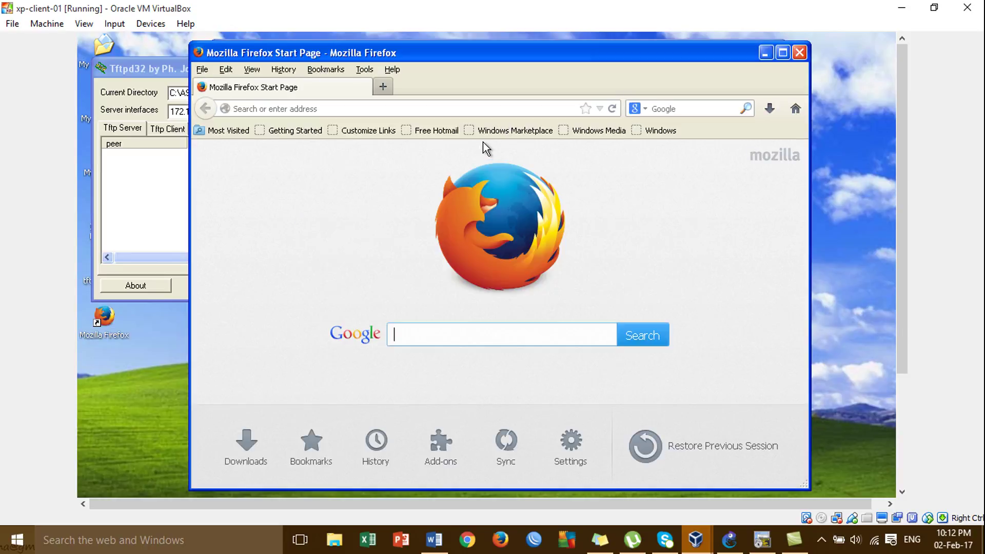
left_click(509, 109)
type("google.com/")
key("Return")
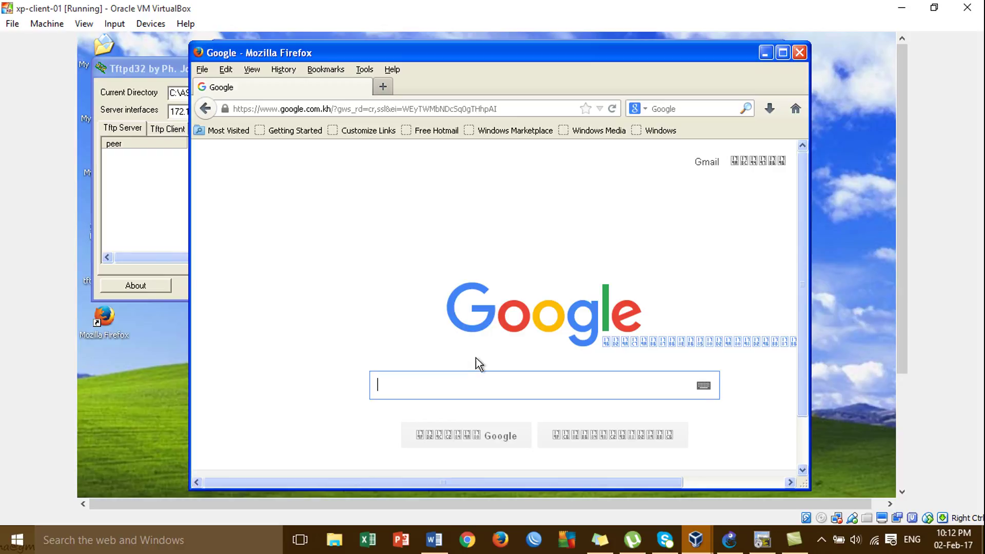
type("cisco")
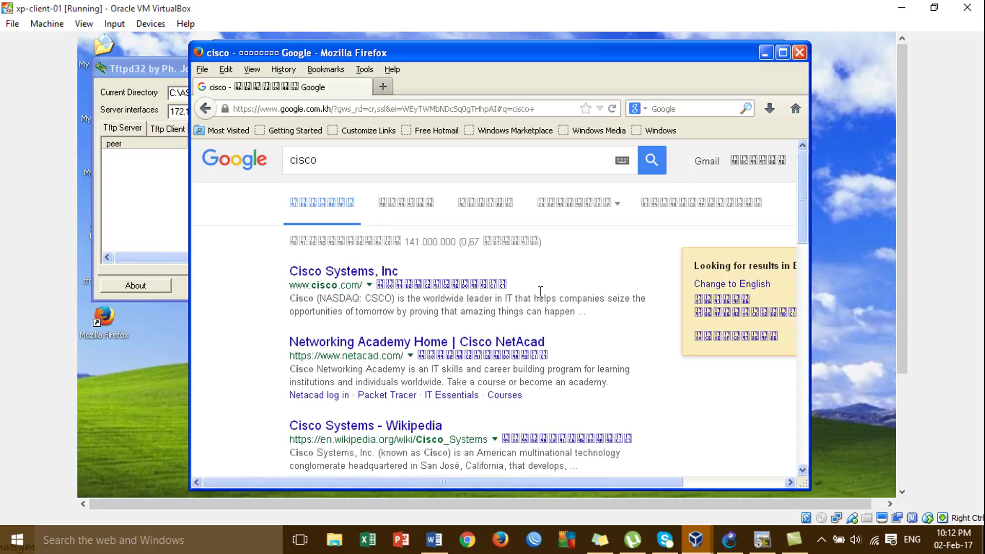
left_click(802, 53)
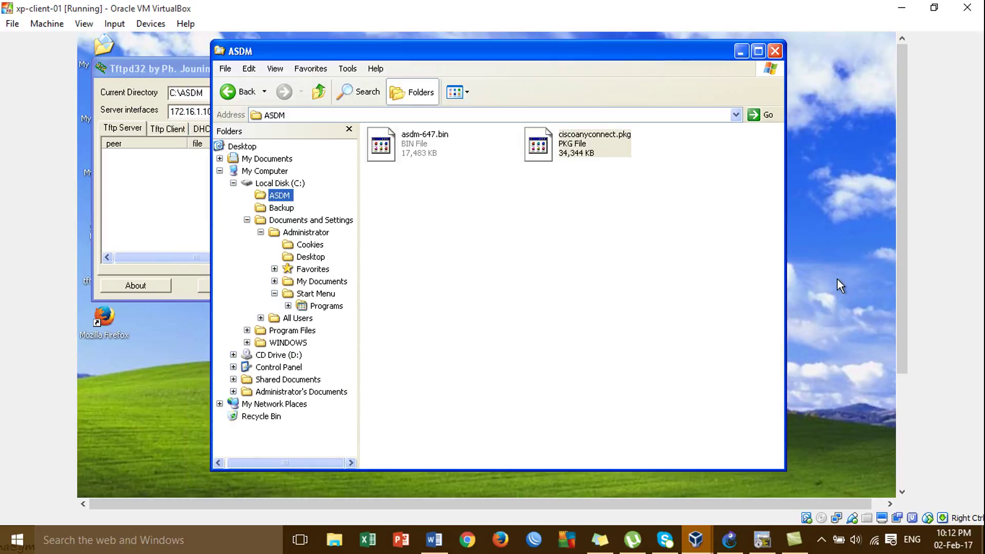
- Run 'copy tftp flash:' at the ASA-1 prompt using Tab completion
left_click(762, 540)
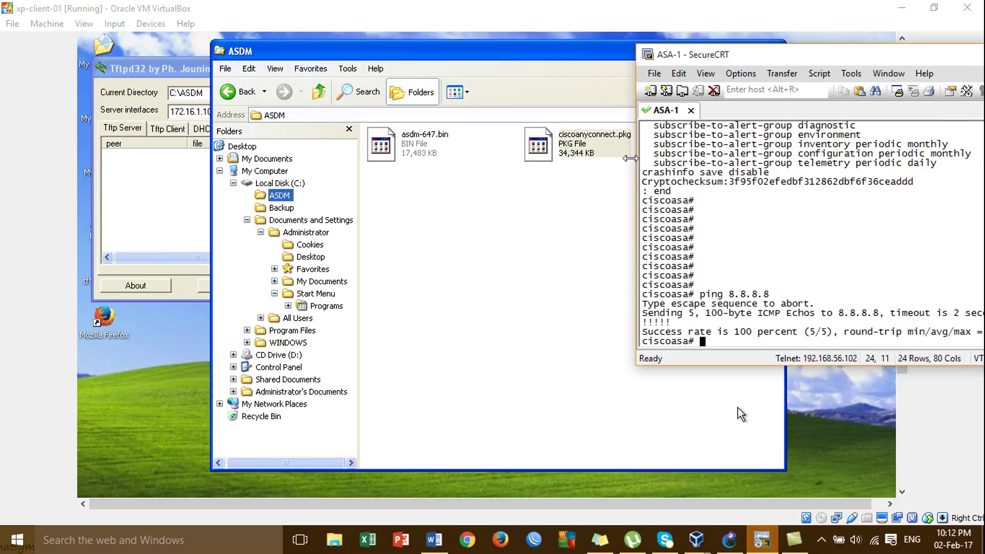
mouse_move(575, 147)
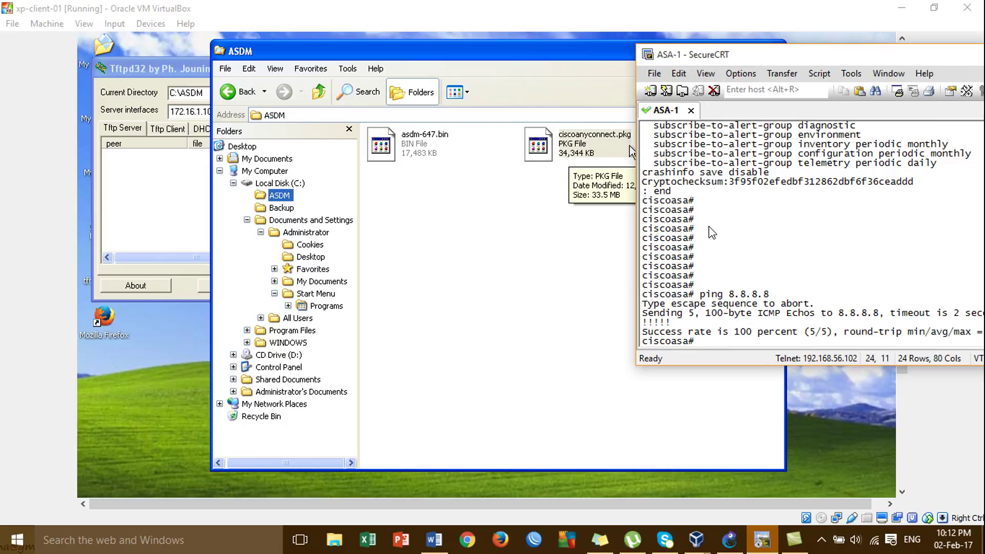
type("cop")
key("Tab")
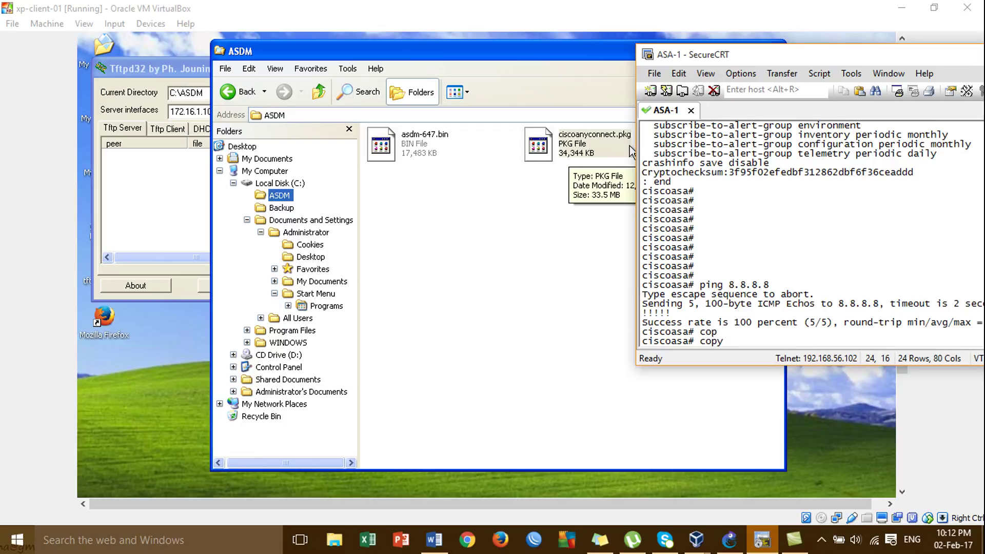
type("t")
key("Tab")
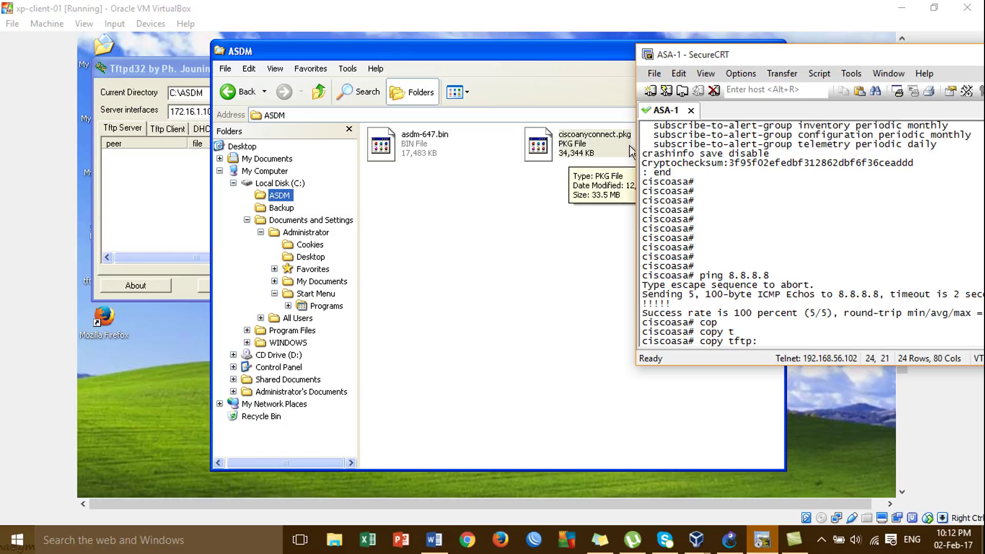
type("f")
key("Tab")
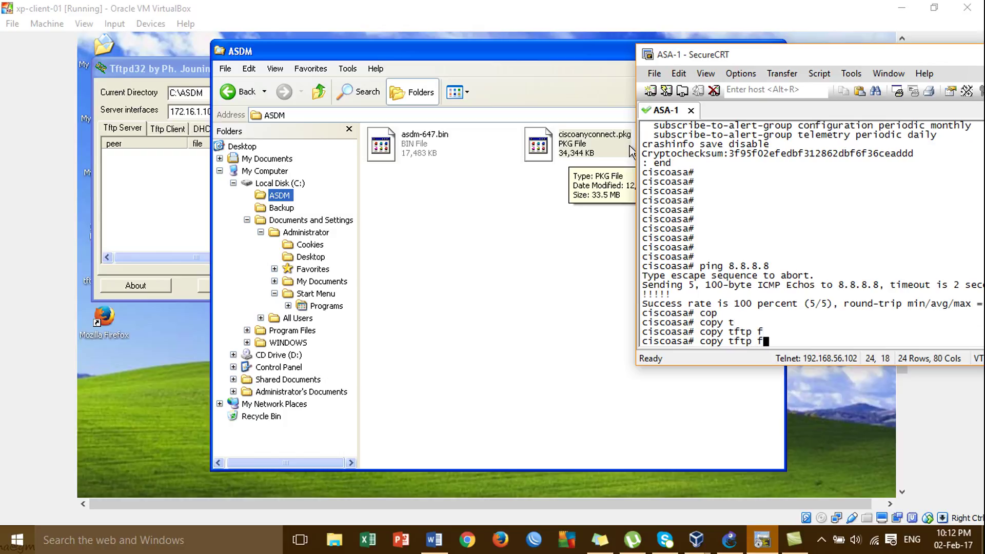
type("l")
key("Tab")
key("Return")
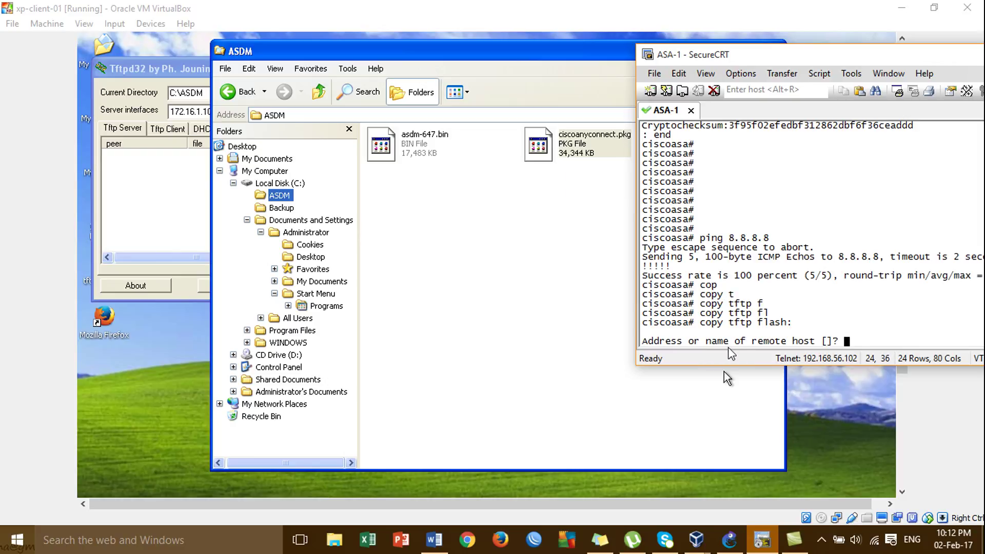
- Enter TFTP host 172.16.1.10 and source ciscoanyconnect.pkg, accepting the default destination and overwrite
type("172.16.1.10")
key("Return")
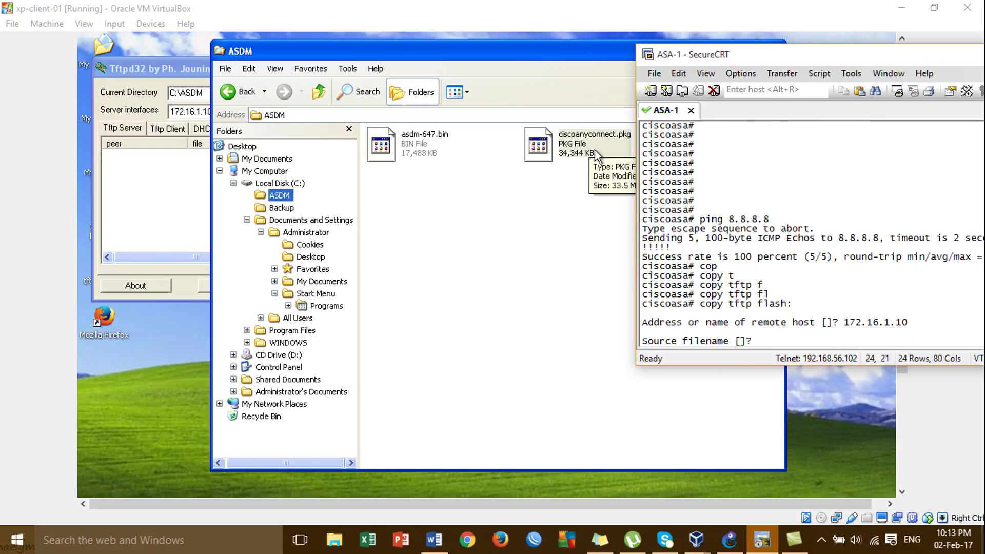
type("ciscoanyconnect.")
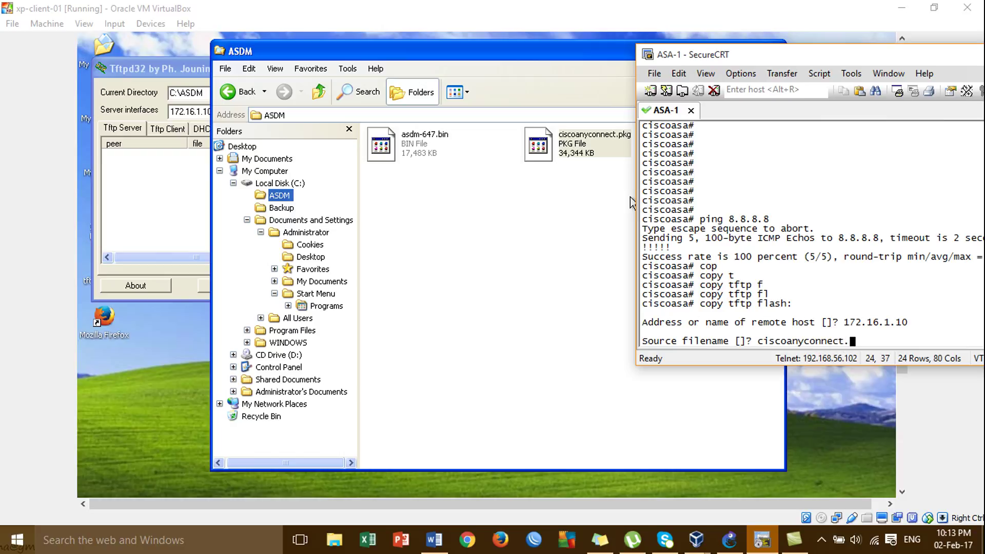
key("Return")
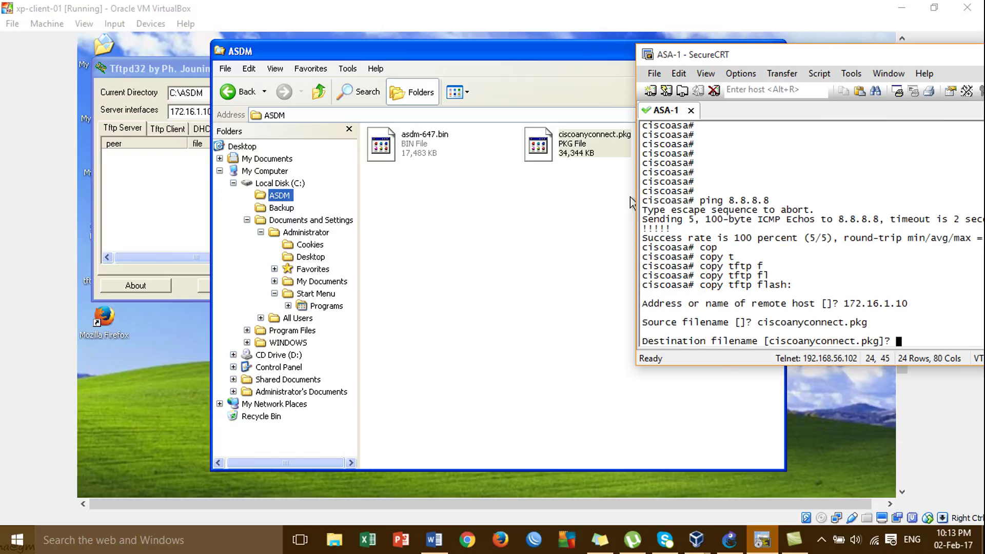
key("Return")
key("Return")
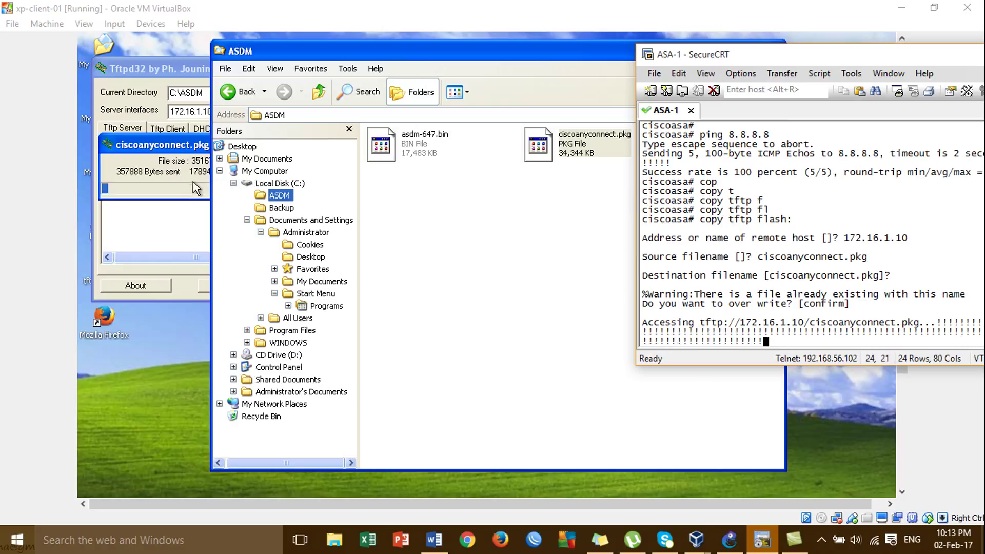
- Minimize the ASDM folder and keep the ASA-1 terminal on screen while all 35167466 bytes transfer
left_click(625, 51)
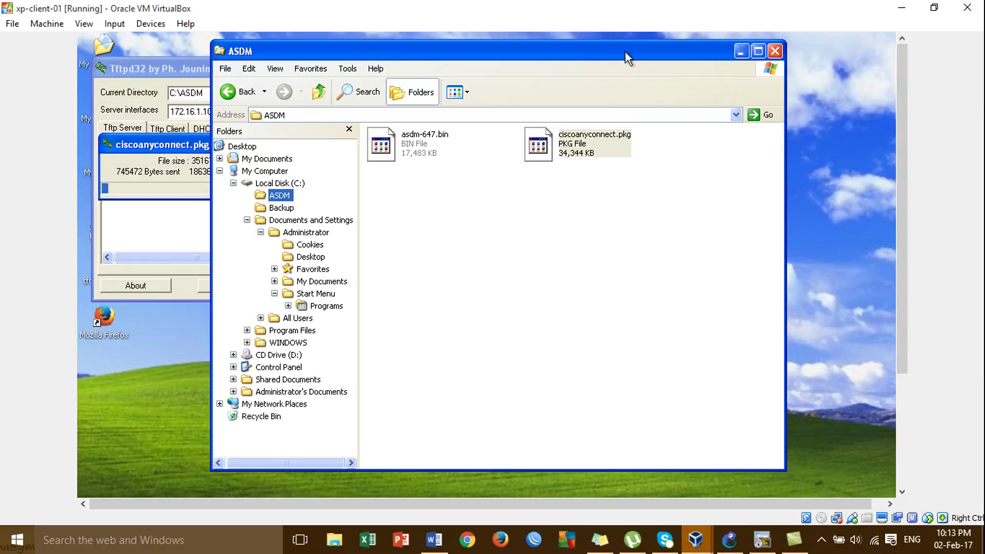
left_click(740, 51)
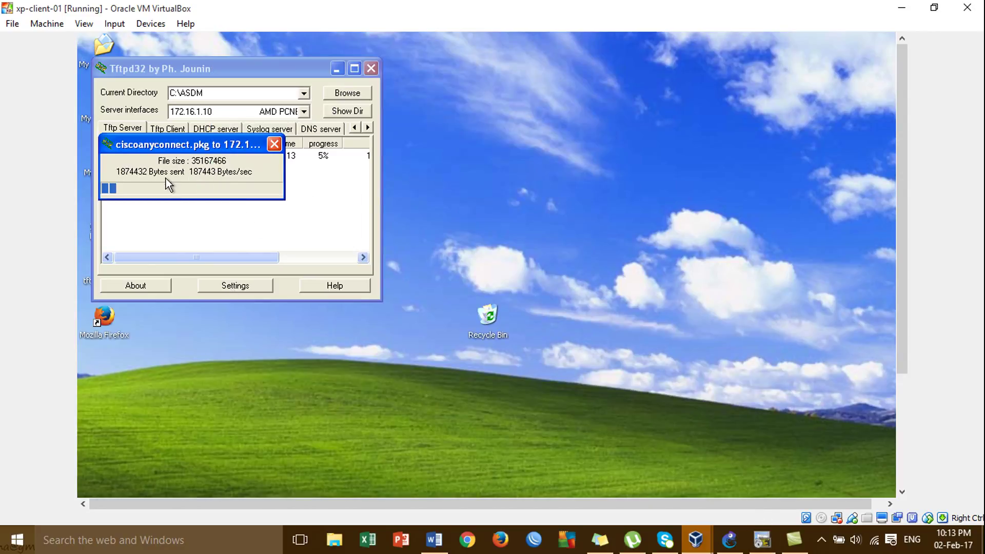
left_click(763, 538)
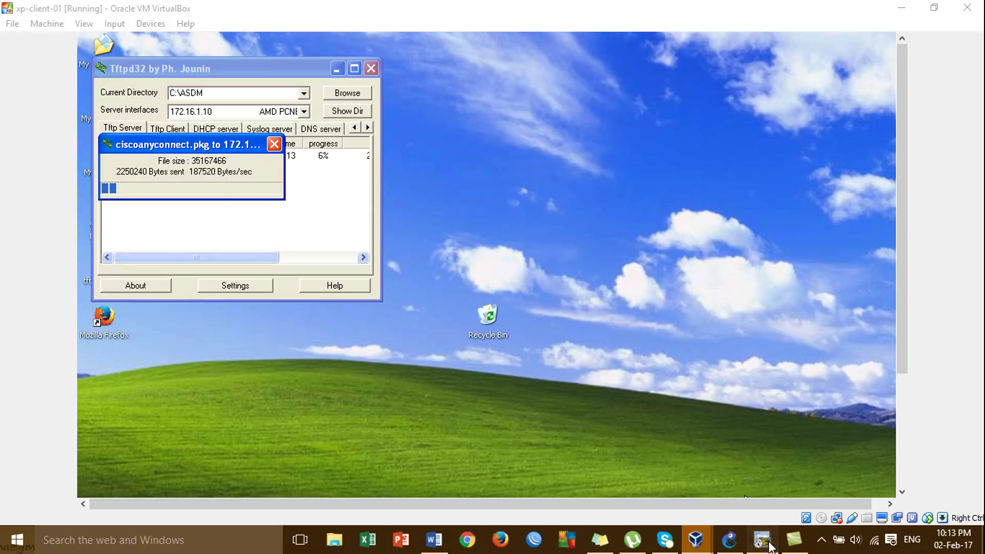
left_click_drag(657, 54, 437, 69)
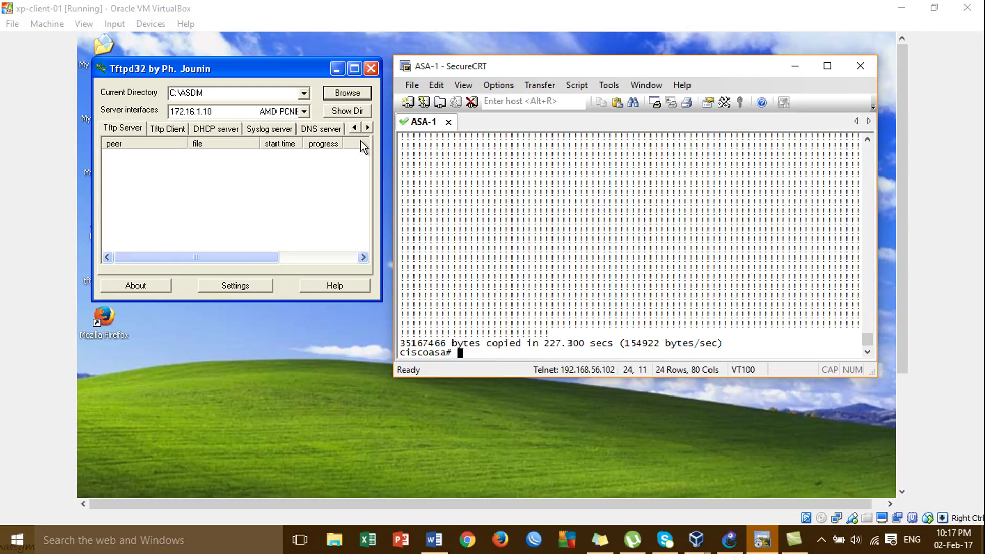
- Close Tftpd32 and run 'show flash:' on ASA-1 to list ciscoanyconnect.pkg at 35167466 bytes
left_click(375, 67)
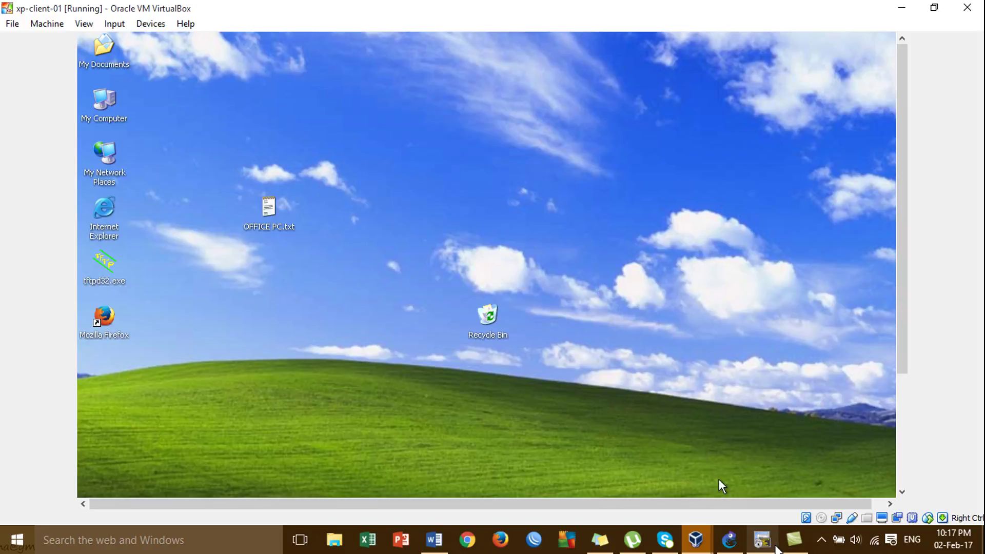
left_click(763, 539)
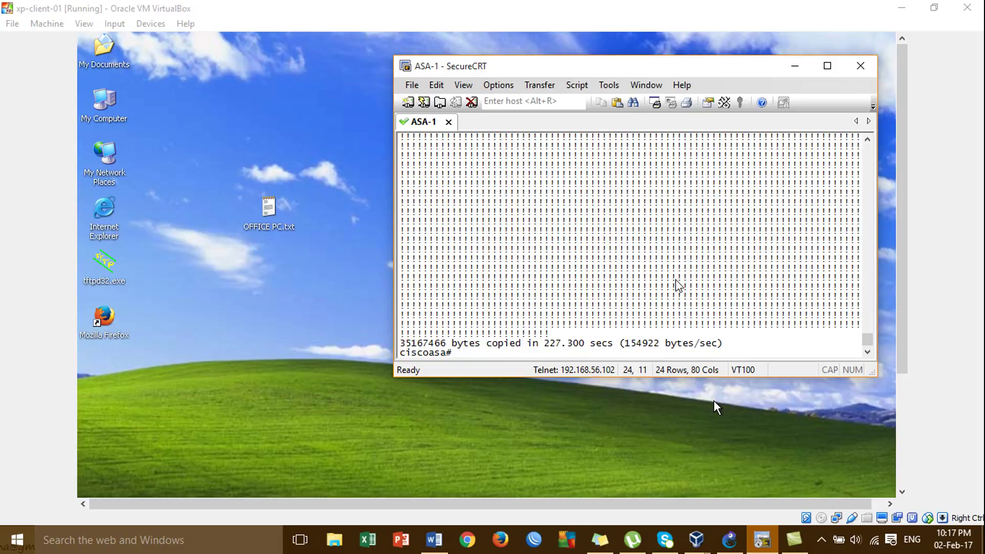
type("sho")
key("Tab")
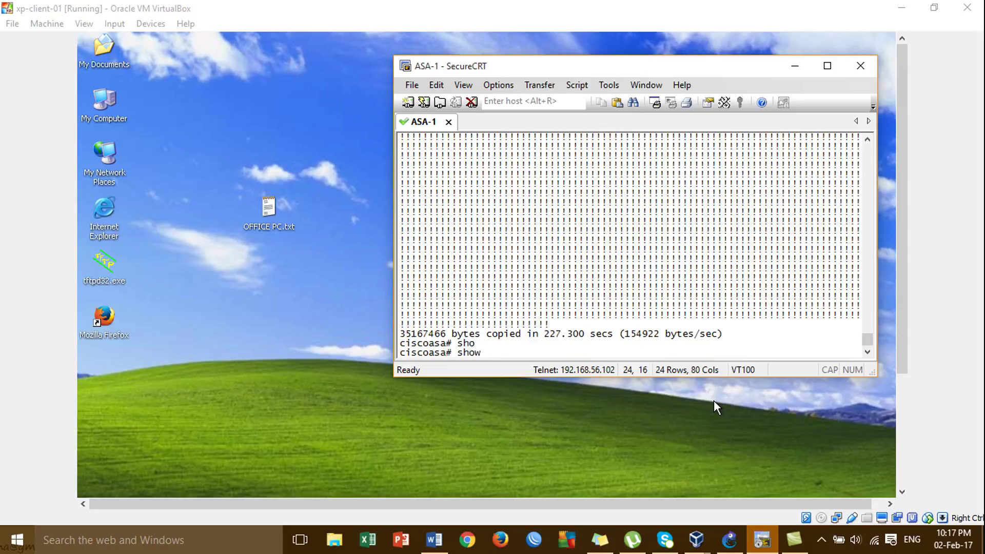
type("fla")
key("Tab")
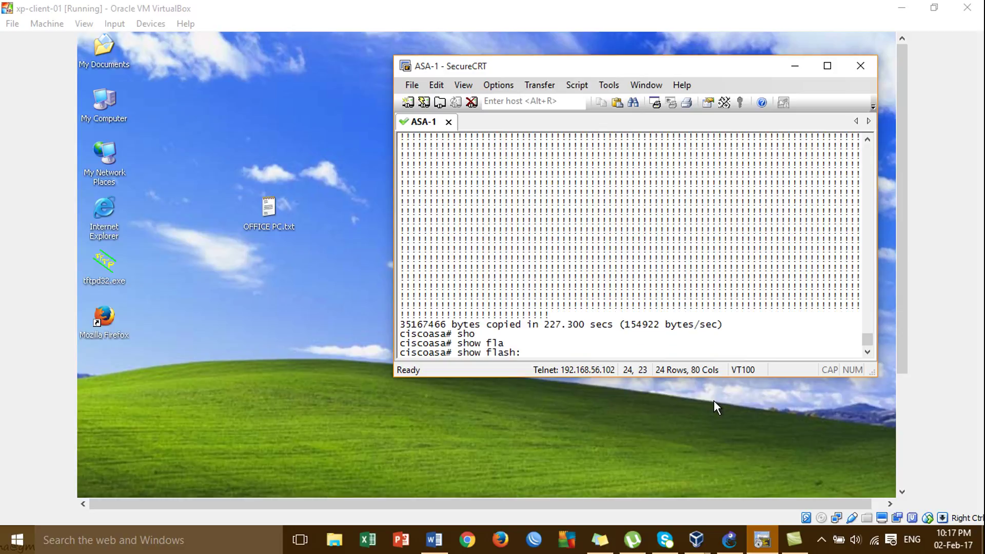
key("Return")
key("Return")
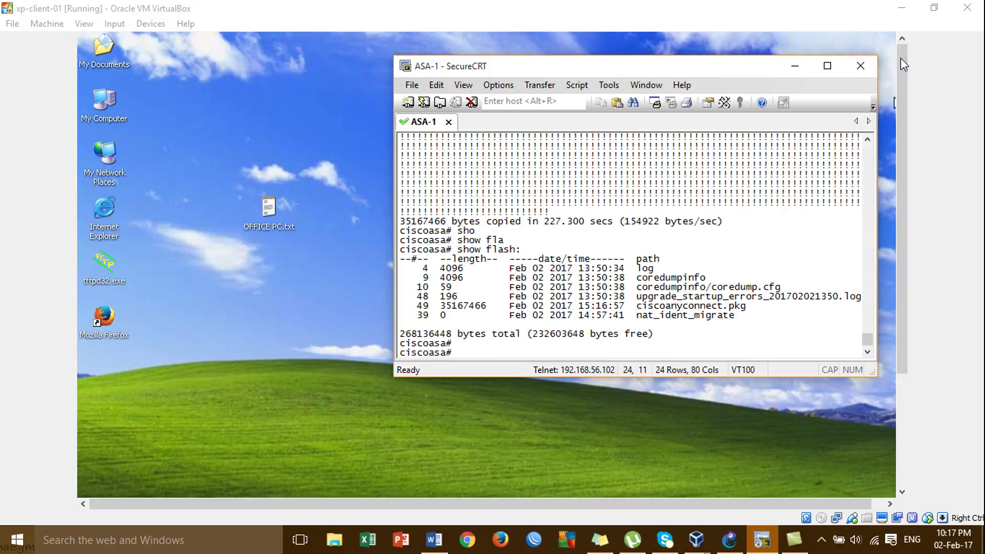
- Minimize the client virtual machine window
left_click(900, 9)
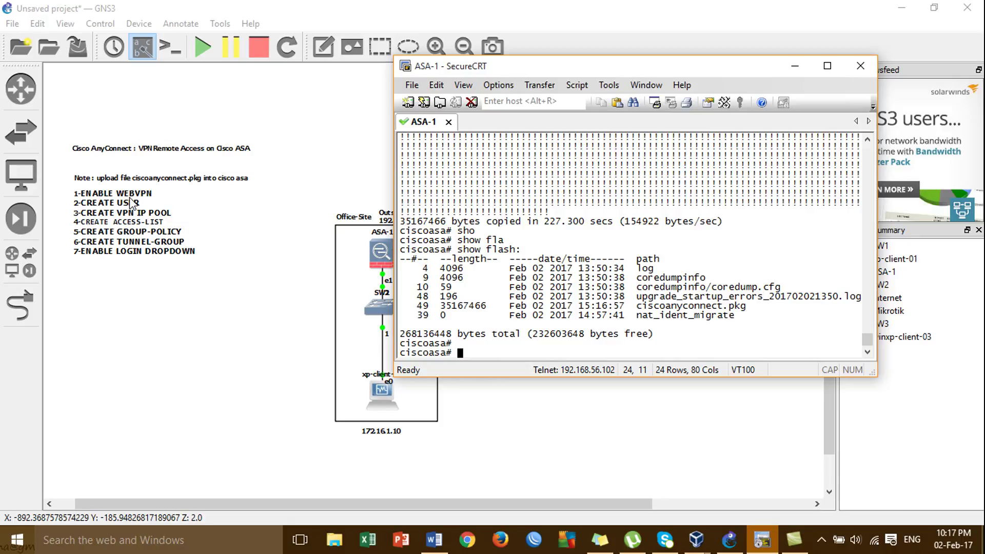
- Minimize the GNS3 topology and bring up the SSL WEBVPN notes in Word
left_click(901, 7)
left_click(447, 545)
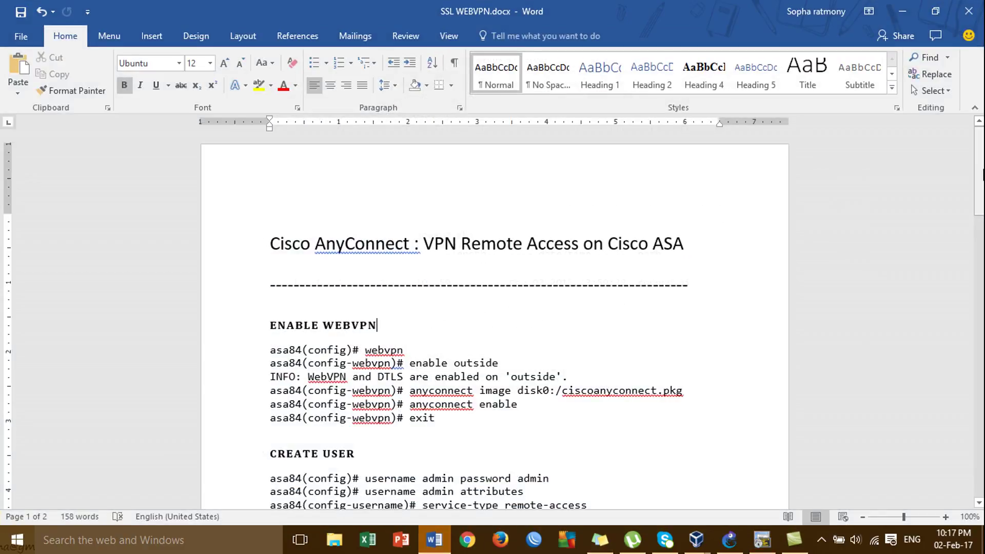
- Scroll the notes to the ENABLE WEBVPN section, then return to the ASA-1 terminal
left_click_drag(980, 172, 971, 193)
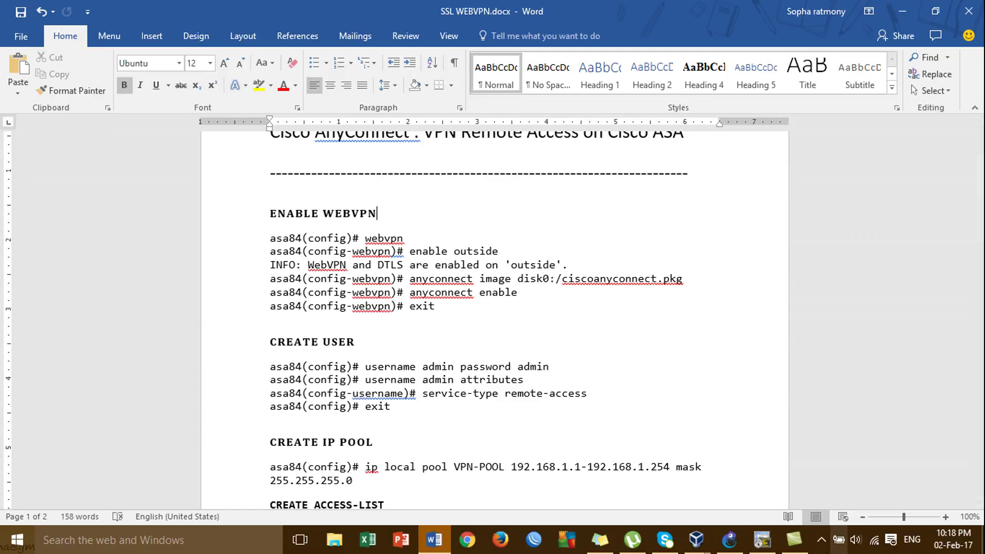
left_click(763, 539)
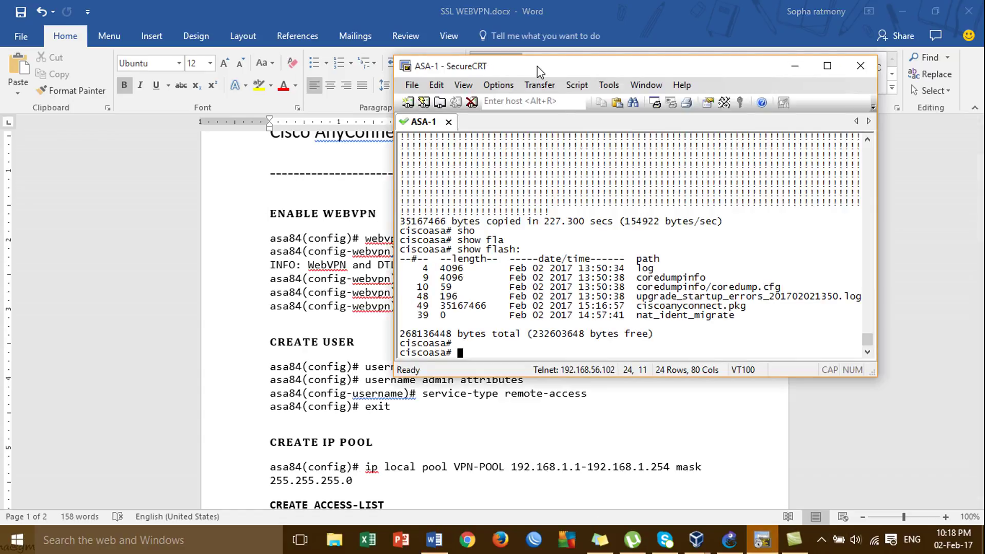
- Enter global configuration mode with 'configure terminal', skipping the error-reporting question
left_click_drag(537, 69, 673, 116)
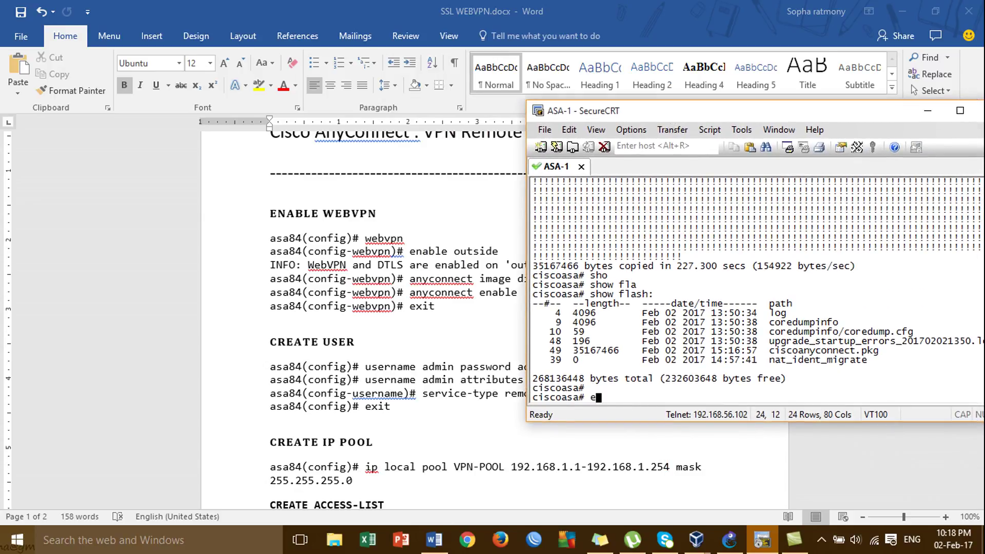
type("conf")
key("Tab")
type("t")
- Enter webvpn mode and run 'enable outside' to turn on WebVPN and DTLS
key("Tab")
key("Return")
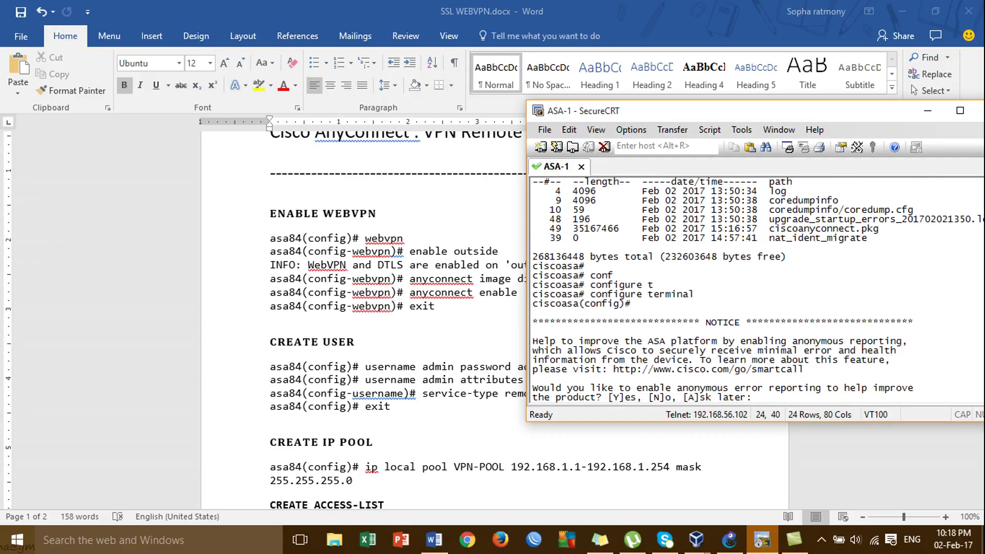
key("Return")
key("Return")
type("webvpn")
key("Tab")
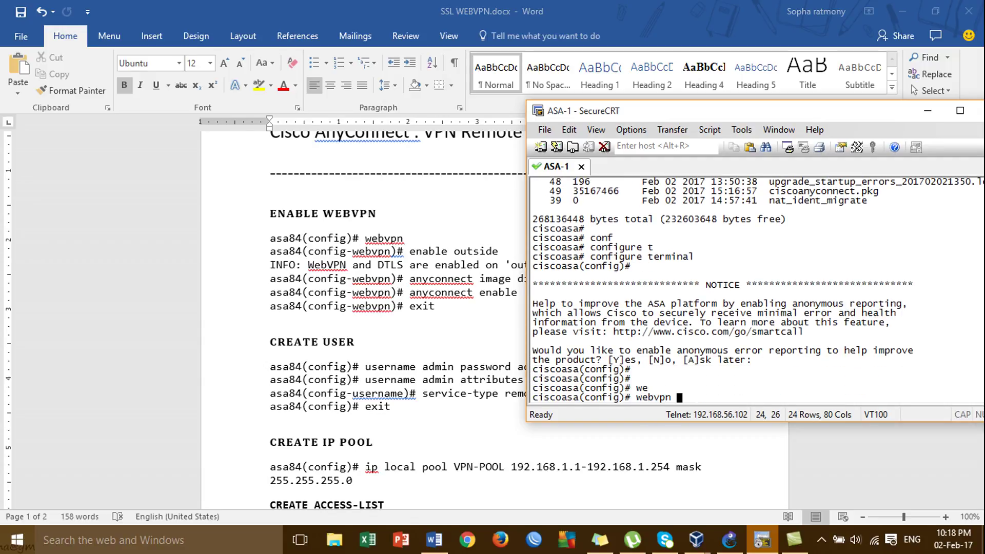
key("Return")
key("Return")
type("ena")
key("Tab")
type("a")
key("Tab")
type("ou")
key("Tab")
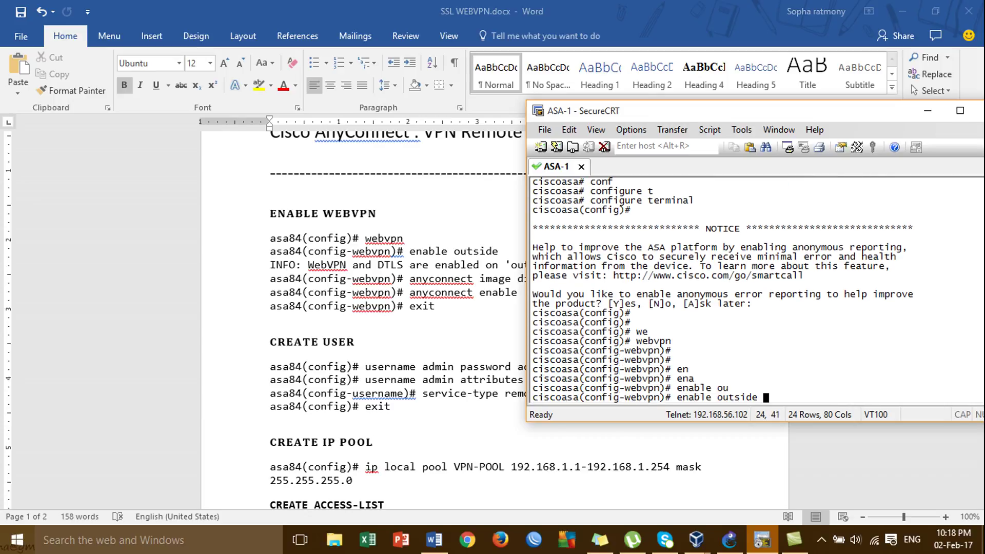
key("Return")
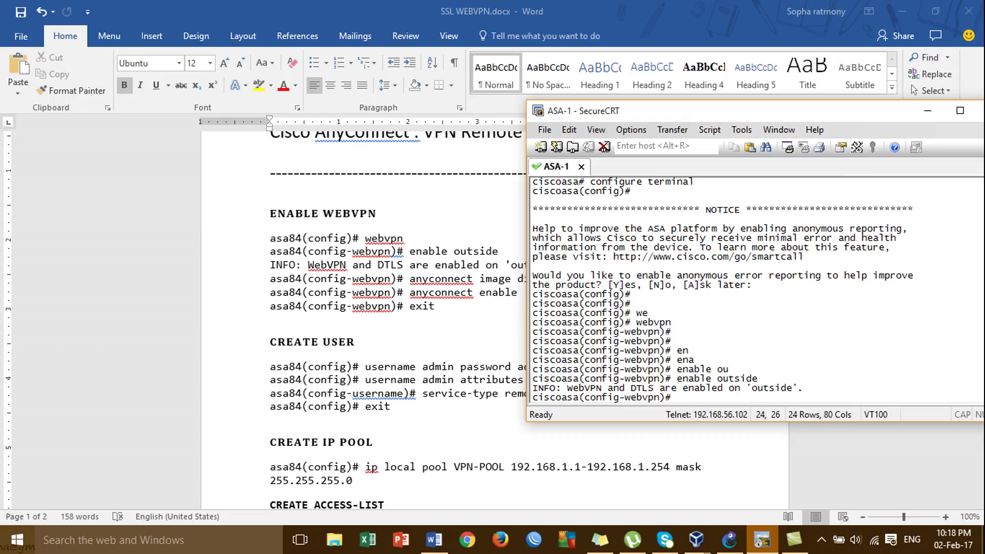
key("Return")
key("Return")
key("Return")
key("Return")
- Set the AnyConnect image to disk0:/ciscoanyconnect.pkg
left_click_drag(664, 117, 697, 122)
type("anyconnect i")
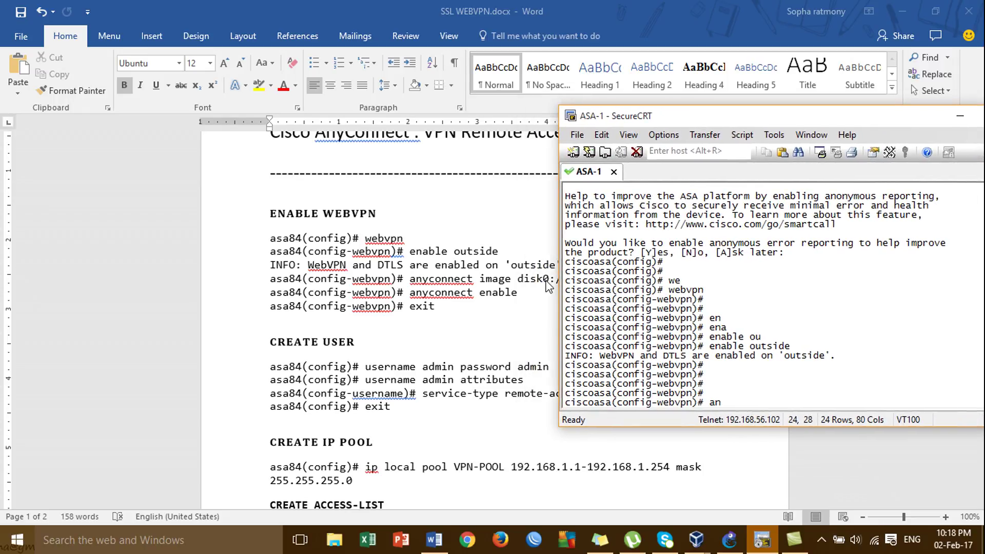
key("Tab")
type("im")
key("Tab")
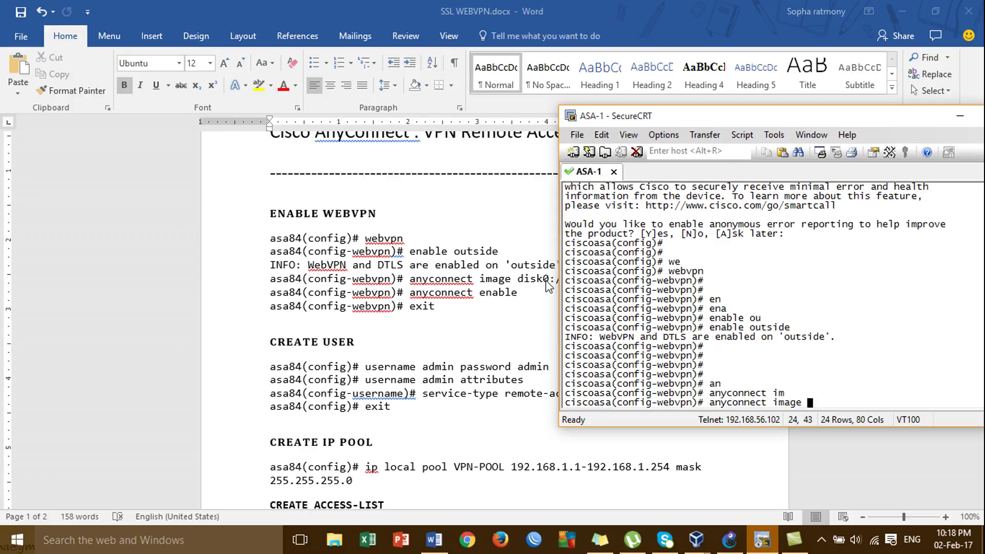
type("d")
key("Tab")
left_click_drag(676, 120, 804, 94)
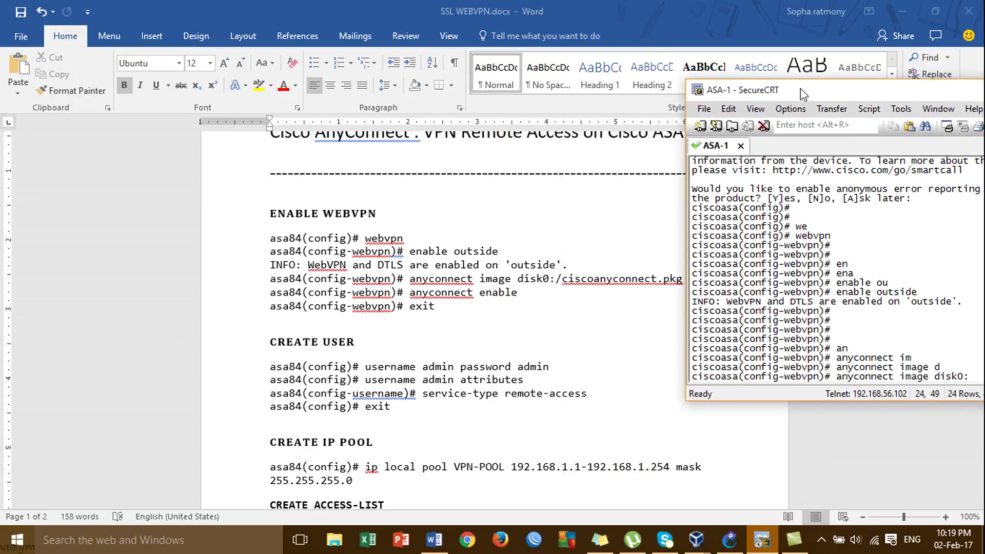
type("/")
left_click_drag(726, 91, 559, 115)
type("ciscoan")
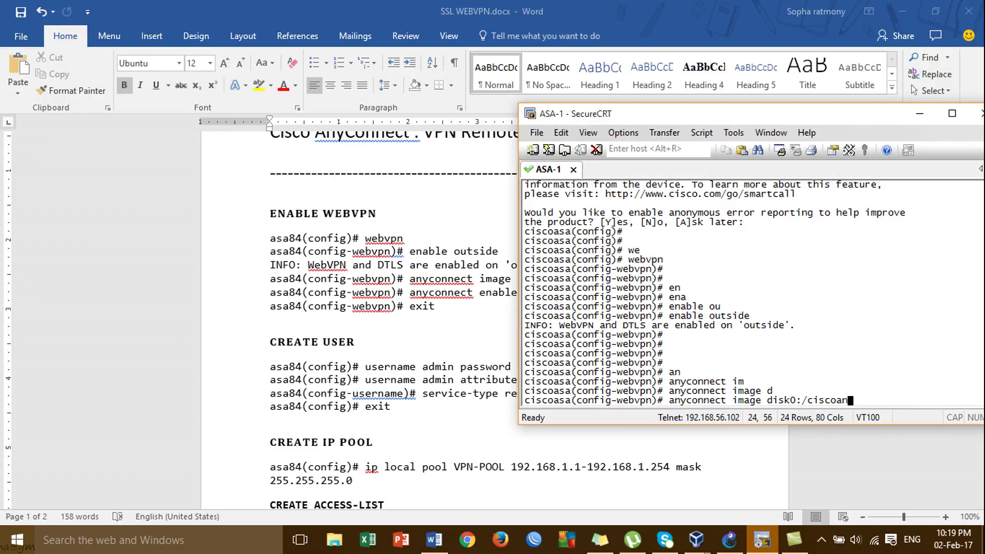
type("yconnect.pkg")
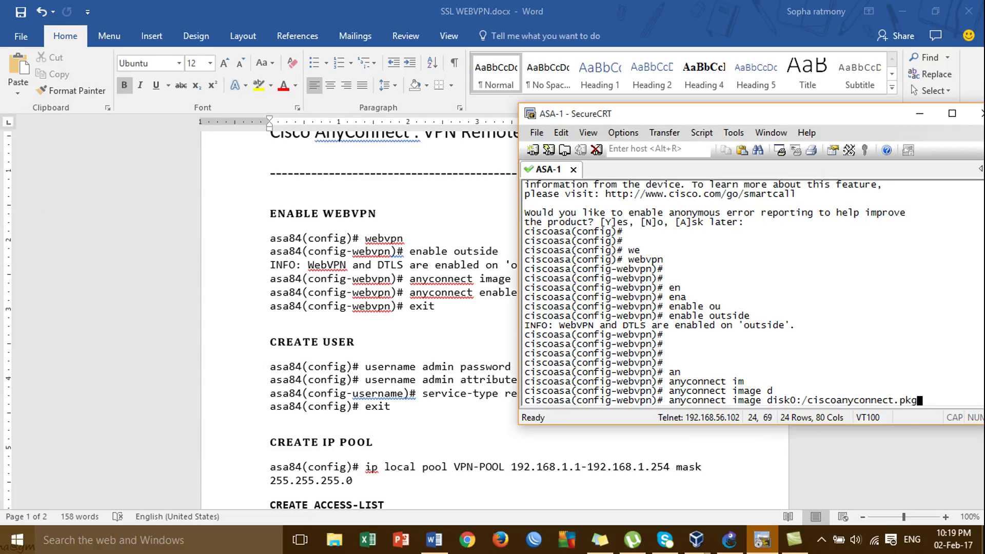
key("Return")
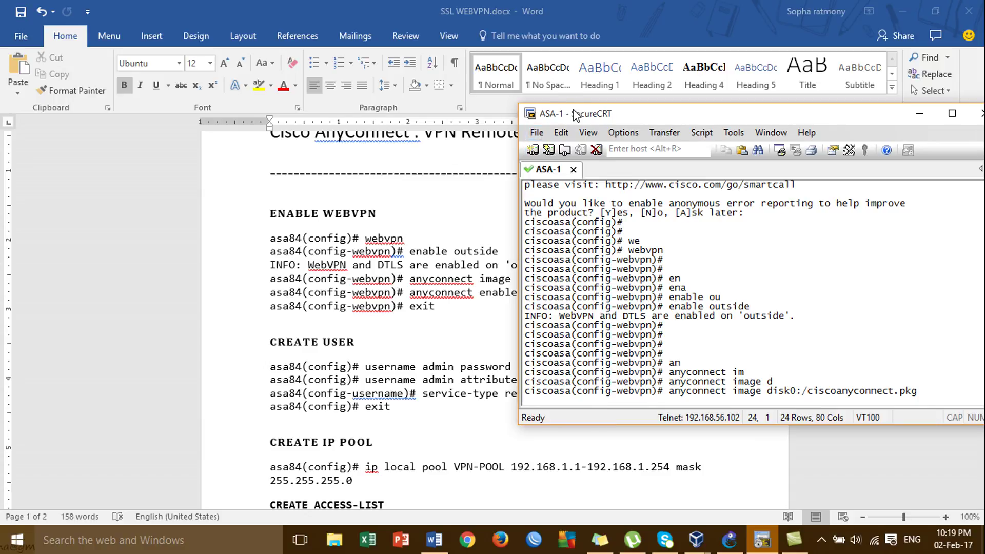
- Run 'anyconnect enable', then exit back to global configuration mode
left_click_drag(575, 115, 577, 82)
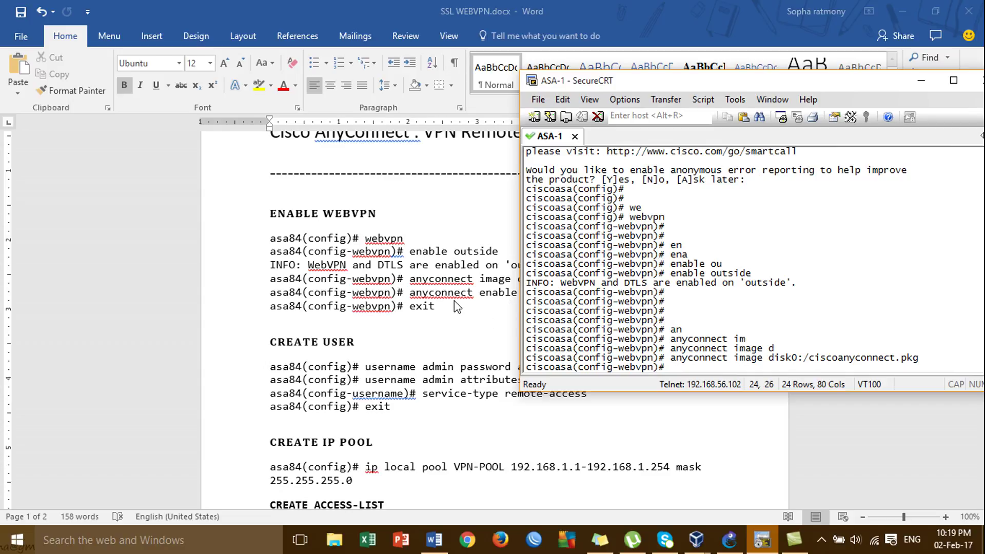
type("an")
key("Tab")
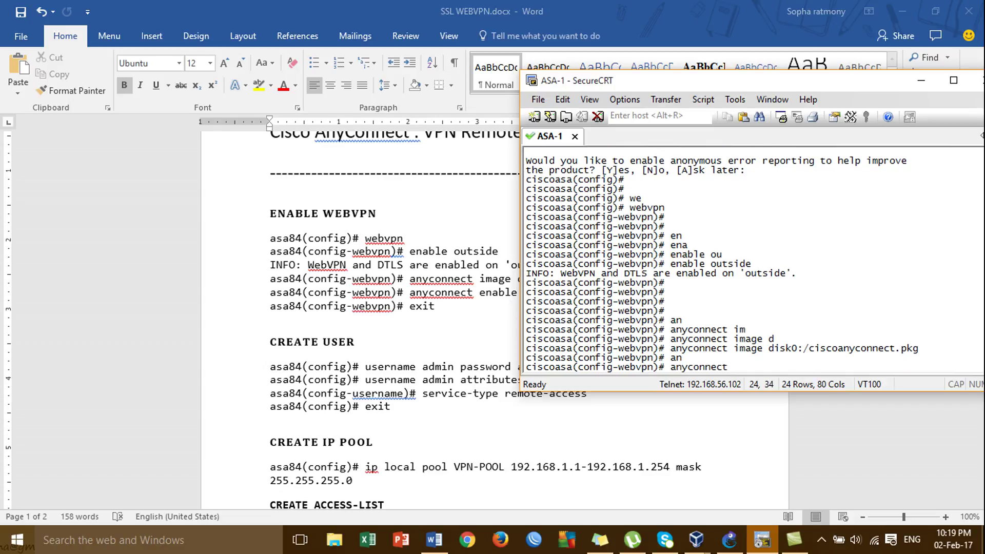
type("en")
key("Tab")
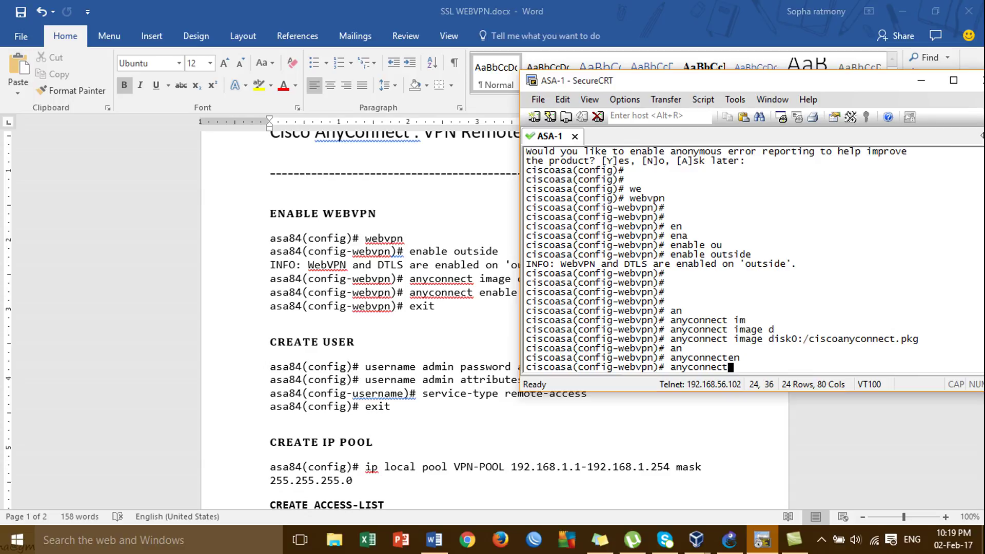
key("Tab")
type("en")
key("Tab")
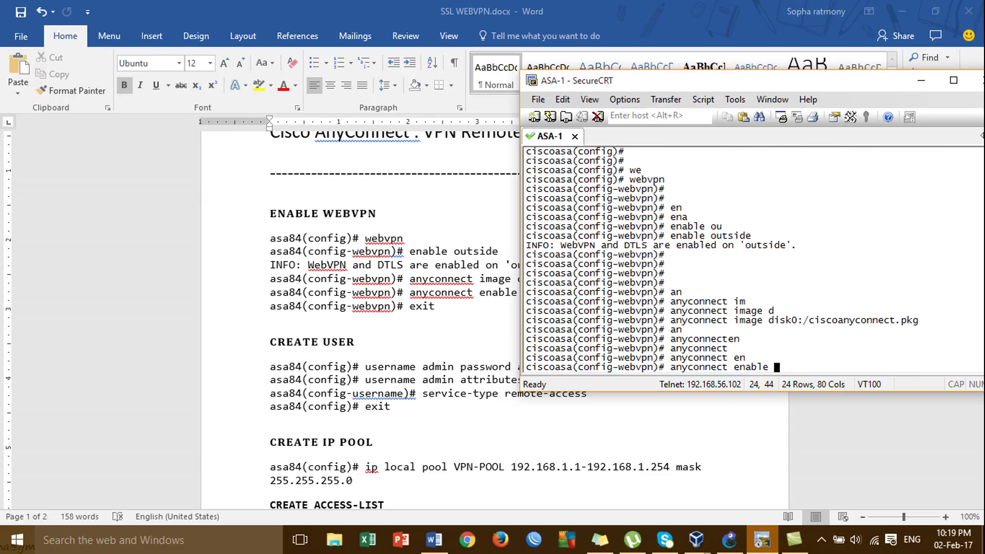
key("Return")
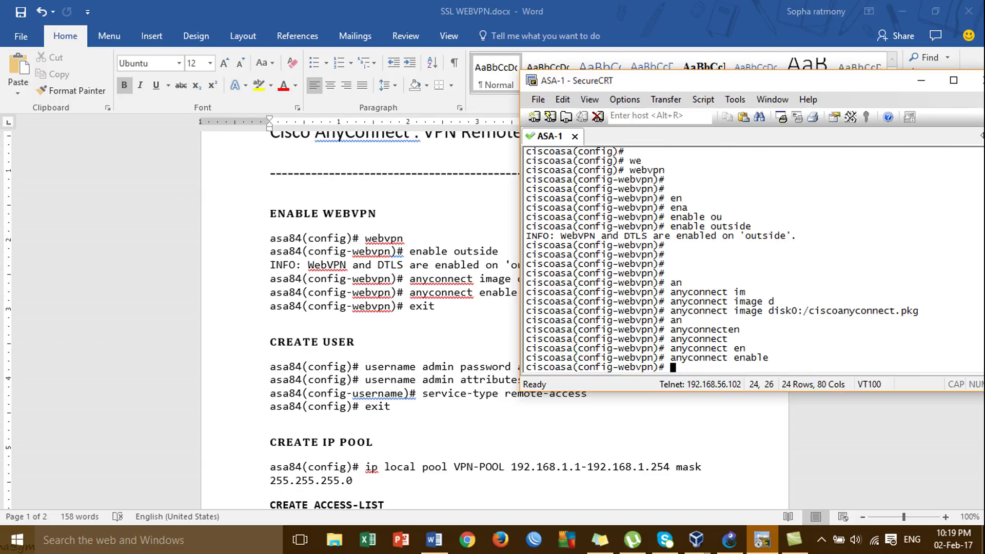
key("Return")
key("Return")
type("exit")
key("Return")
key("Return")
key("Return")
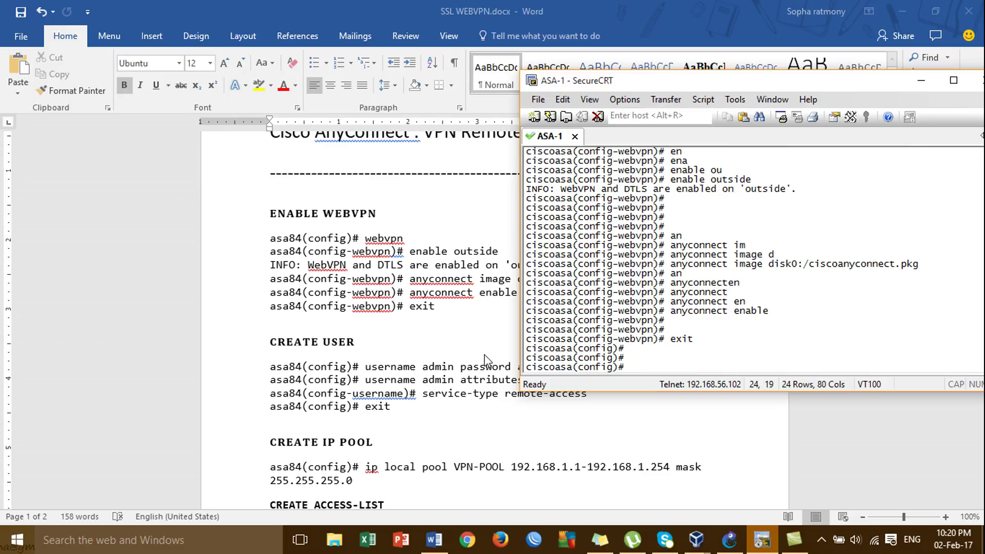
- Create user admin with a password and privilege level 15
type("user")
key("Tab")
type("nam")
key("Tab")
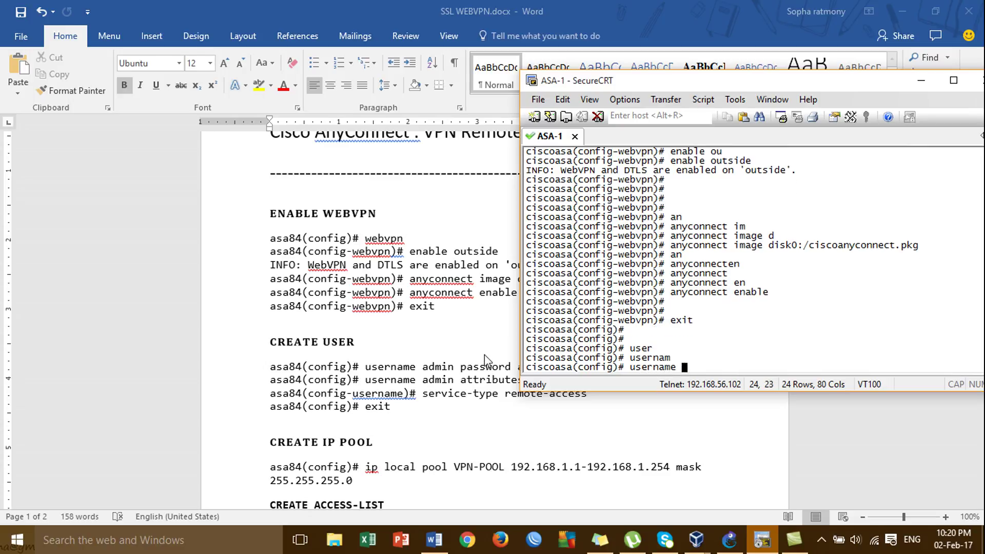
type("admin pas")
key("Tab")
type("admin ")
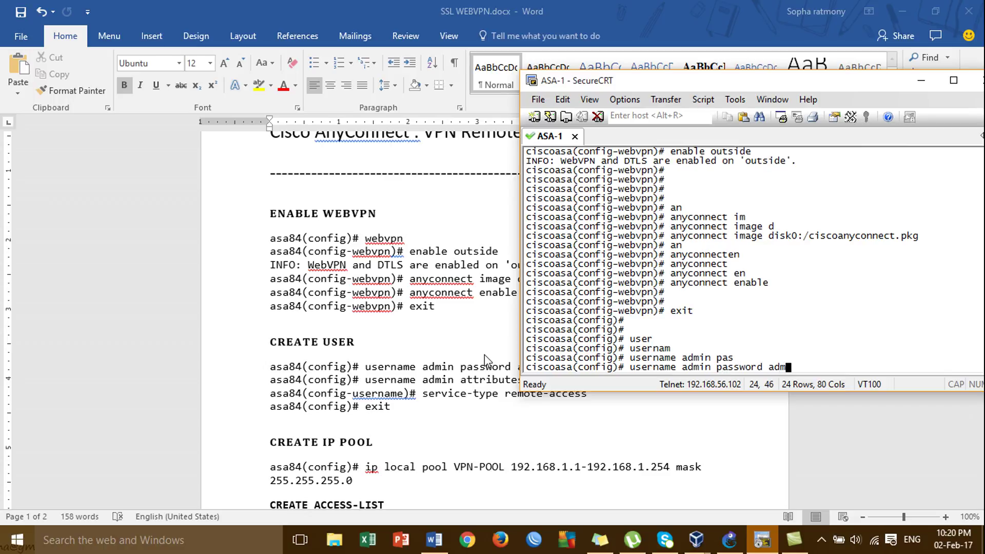
type("pr")
key("Tab")
type("15")
key("Return")
key("Return")
key("Return")
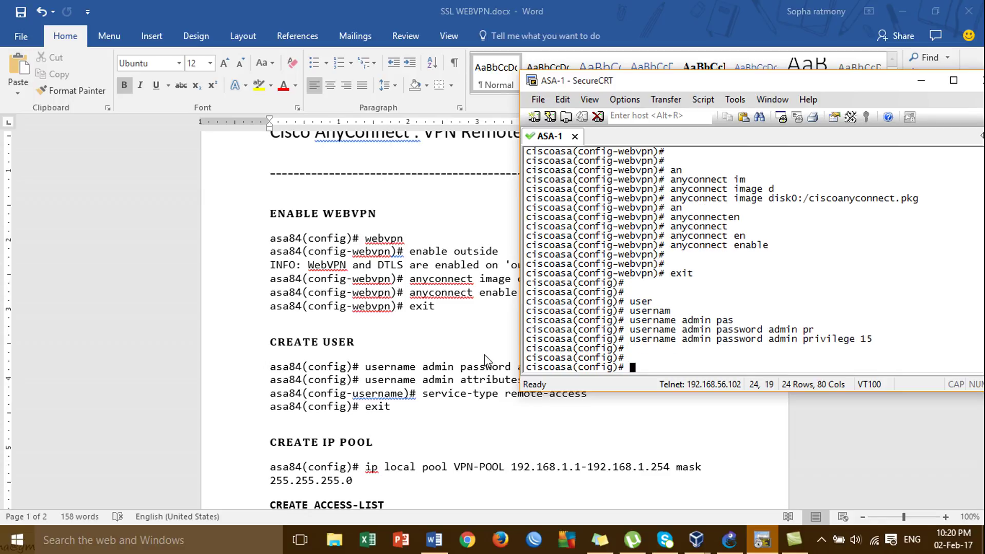
- Enter attributes mode with 'username admin attributes'
type("user")
key("Tab")
type("nam")
key("Tab")
type("admin ")
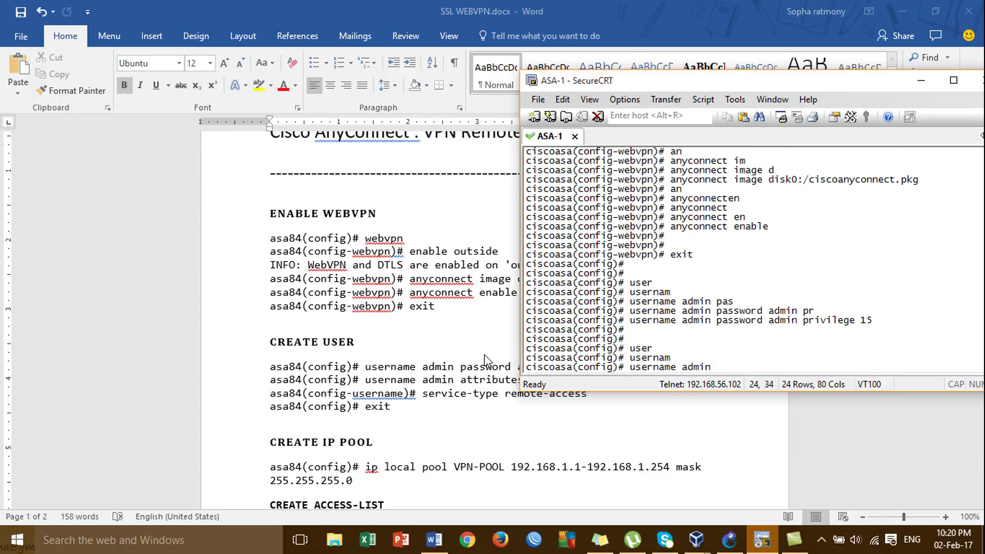
type("at")
key("Tab")
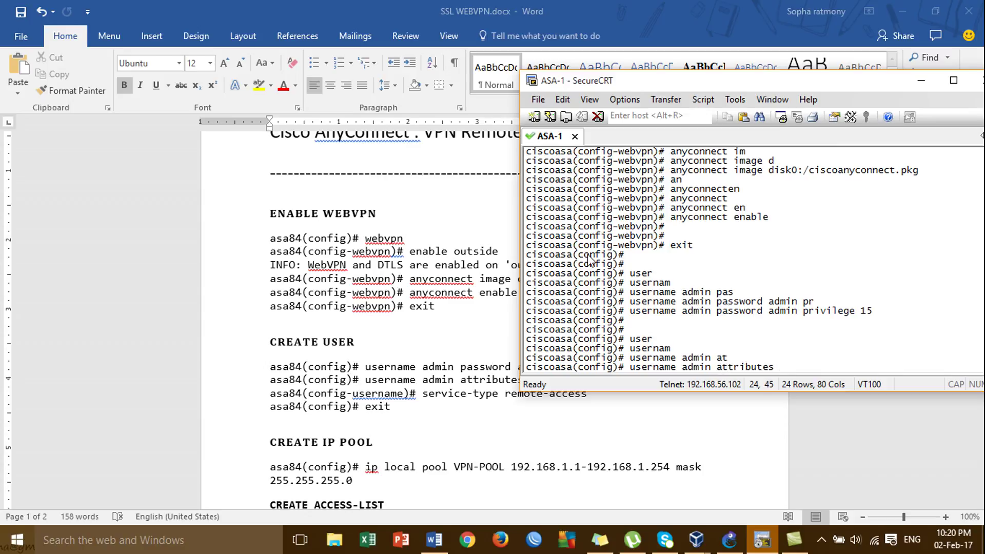
left_click_drag(660, 83, 693, 66)
key("Return")
- Set the admin user's service-type to remote-access and exit attributes mode
key("Return")
key("Return")
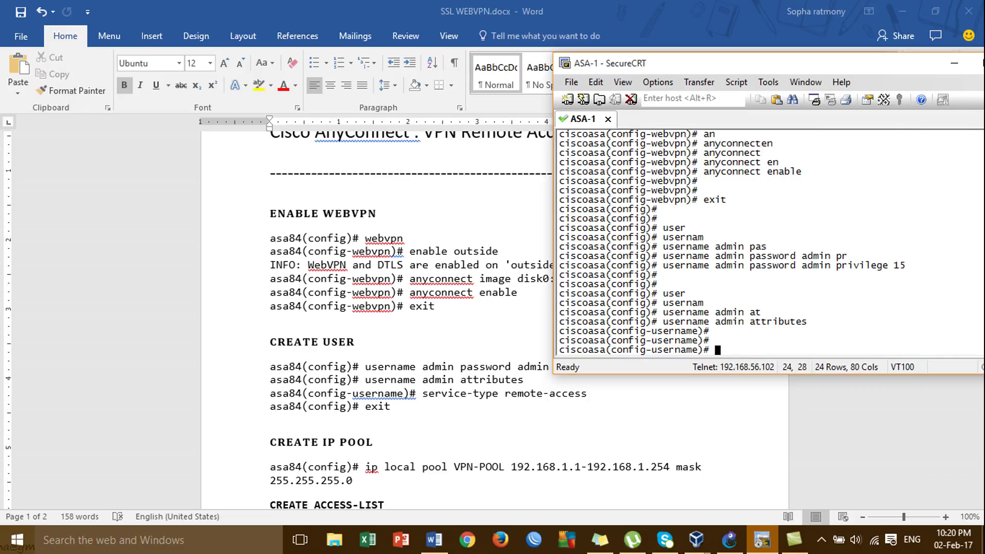
type("s")
key("Return")
type("e")
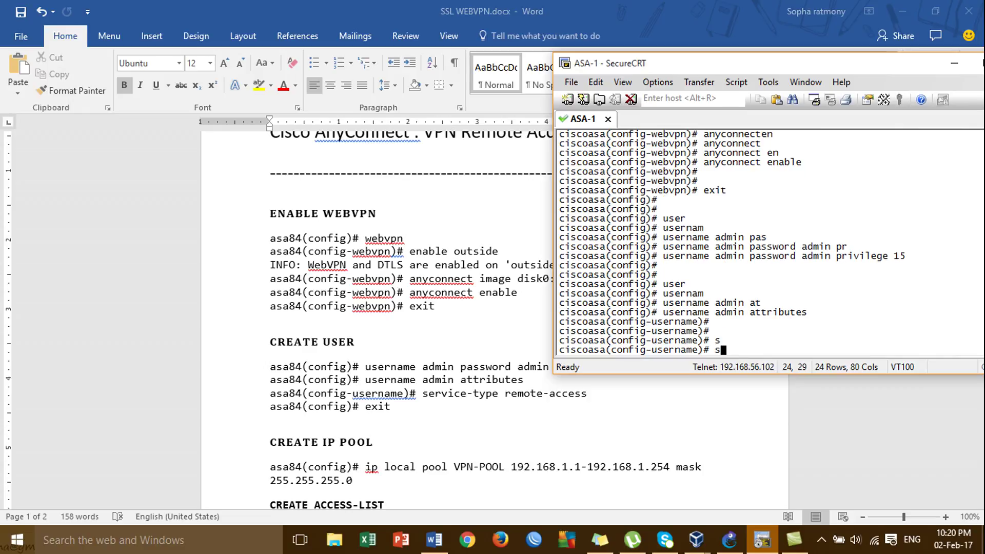
type("r")
key("Return")
type("service-type r")
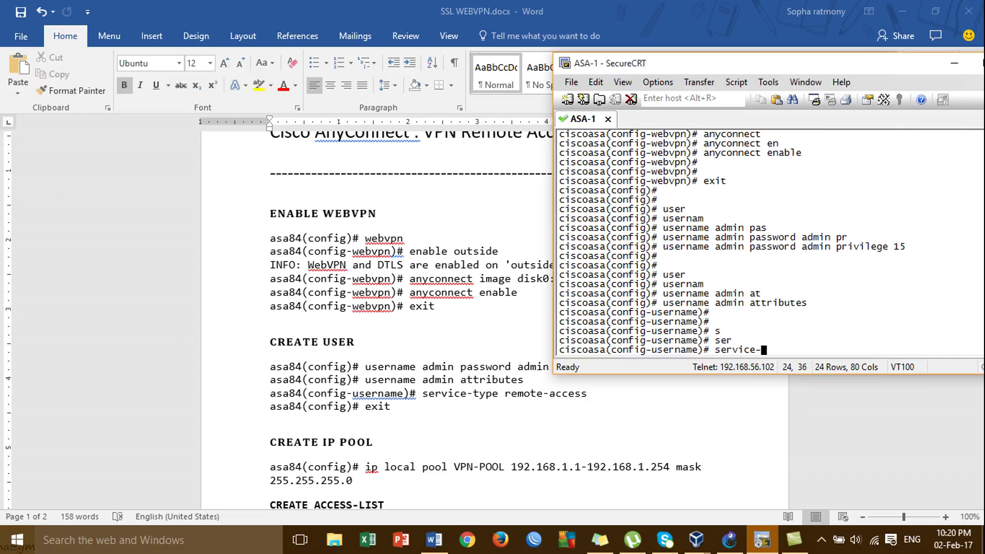
key("Tab")
type("r")
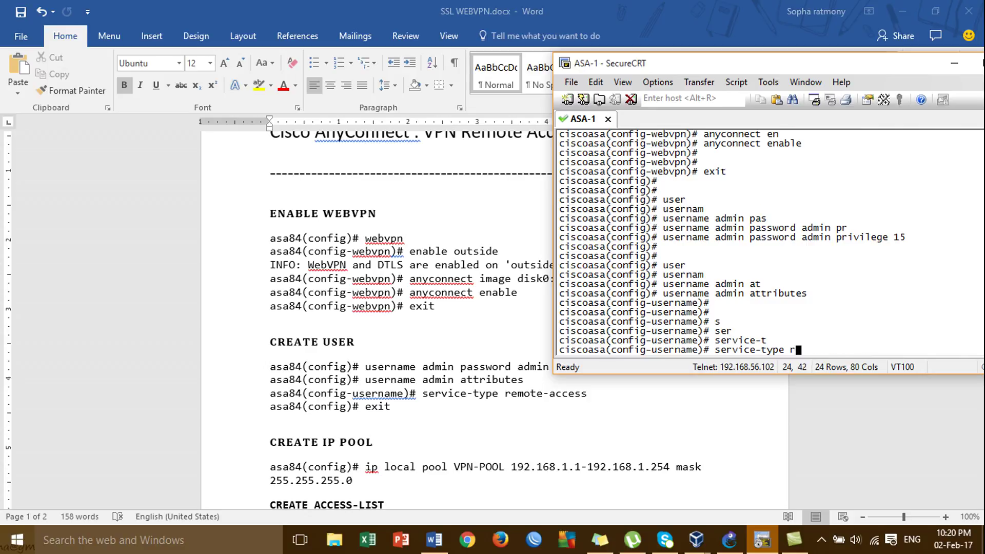
key("Tab")
key("Return")
key("Return")
key("Return")
type("exit")
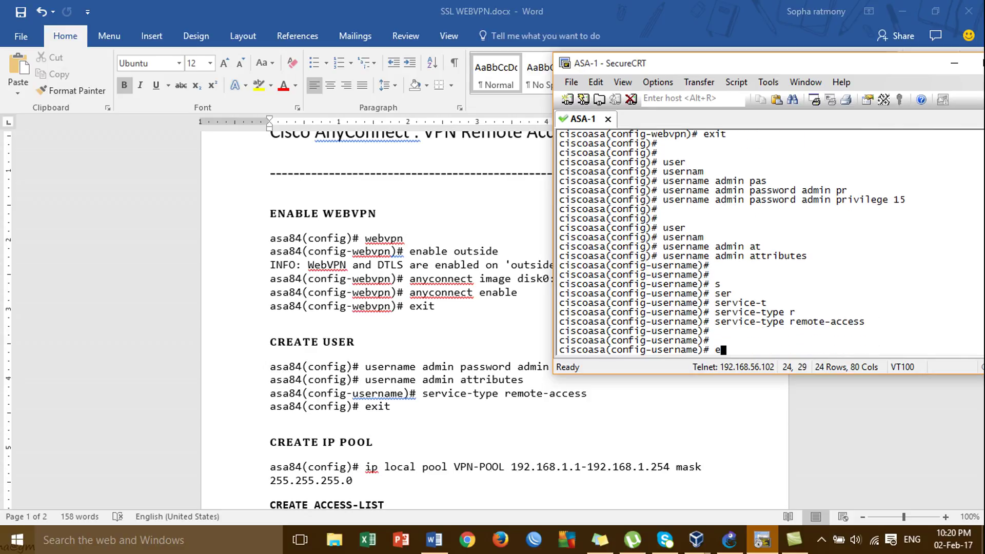
key("Return")
key("Return")
key("Return")
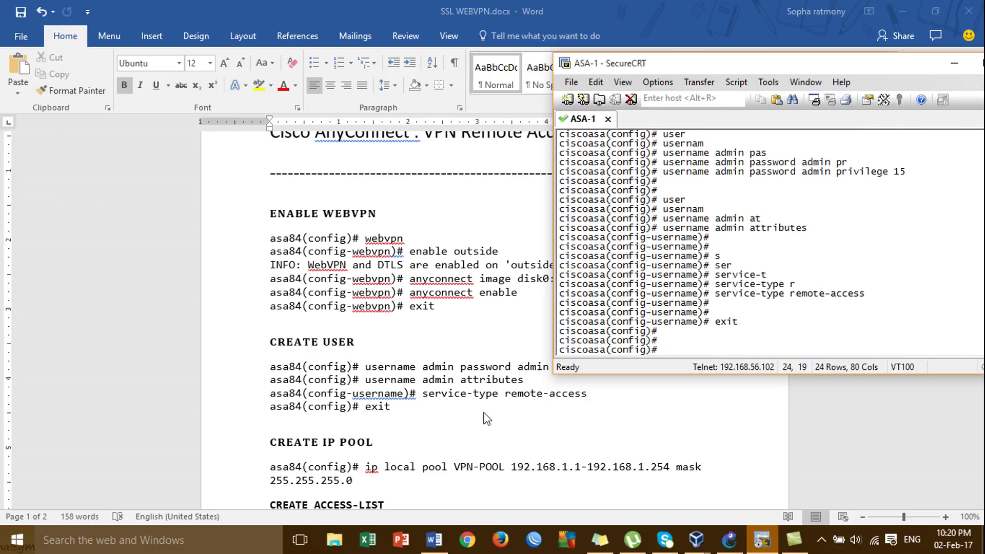
left_click(434, 540)
- Scroll the notes to CREATE IP POOL and mark the start address in the ip local pool line
left_click_drag(979, 195, 979, 253)
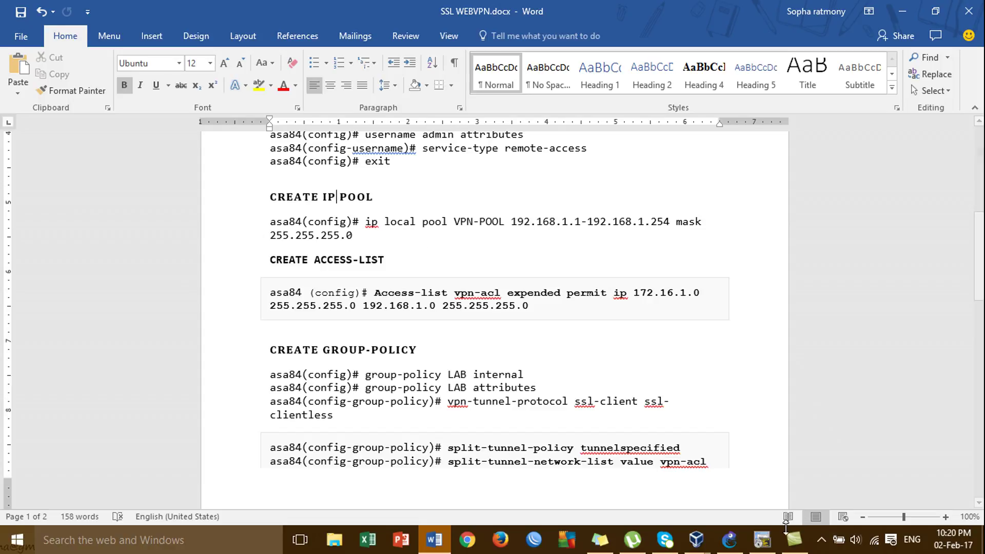
left_click(762, 539)
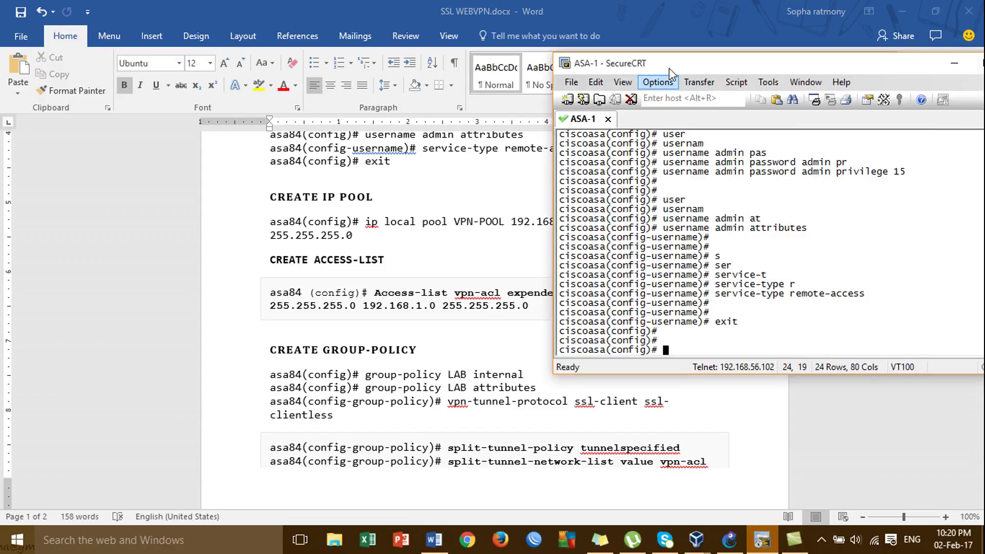
left_click_drag(675, 66, 717, 89)
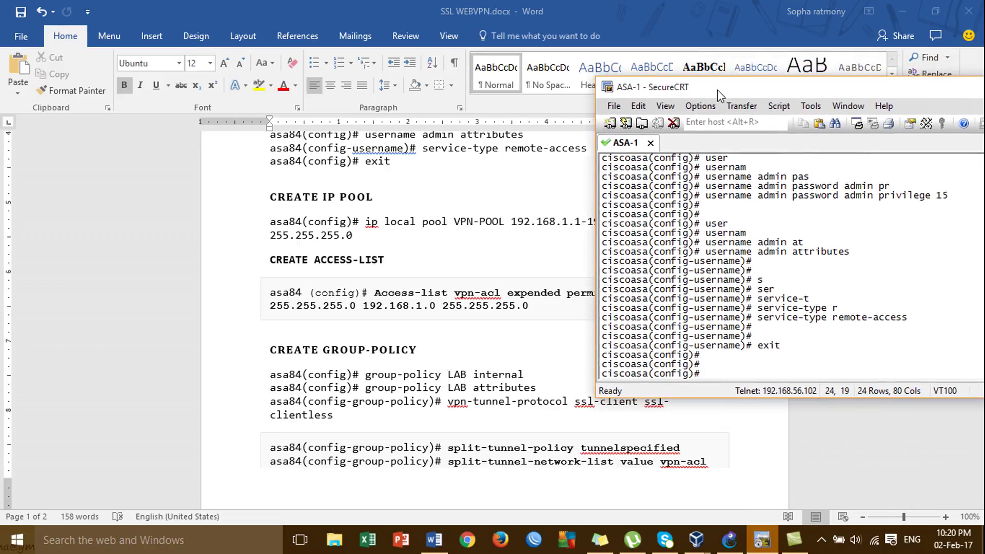
double_click(519, 223)
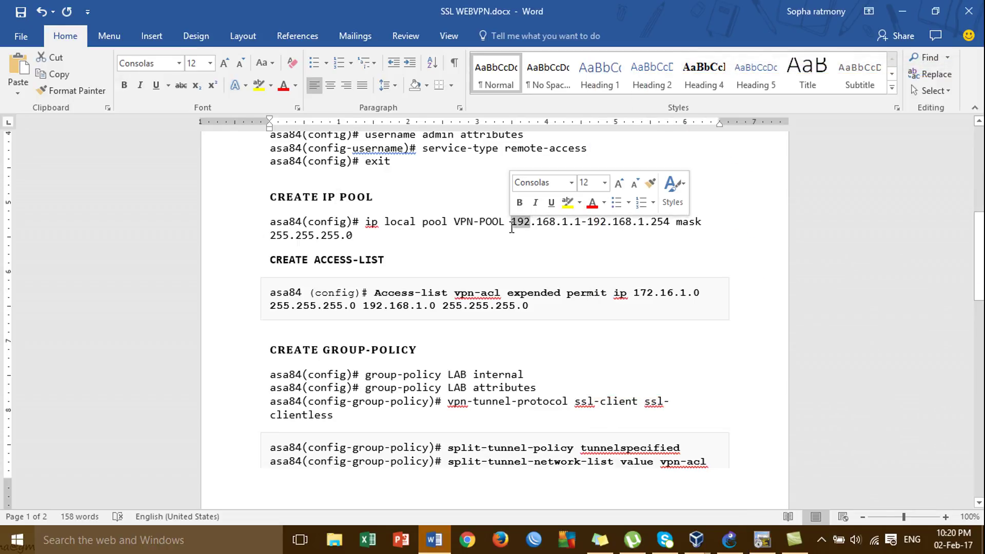
left_click(587, 226)
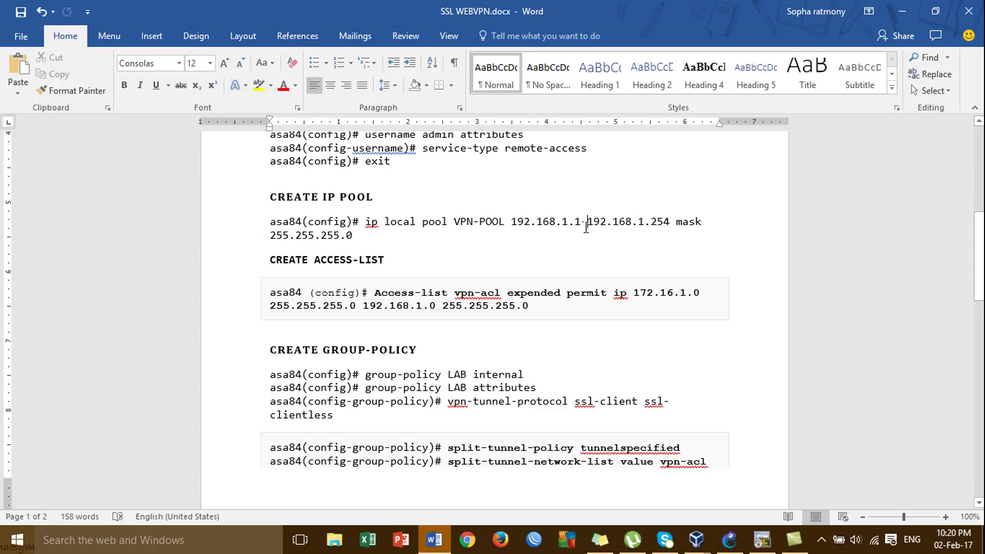
left_click(514, 224)
left_click(544, 226)
- Type 'ip local pool vpn-pool 192.168.1.10-192.168.1.15' at the ASA prompt
left_click(762, 539)
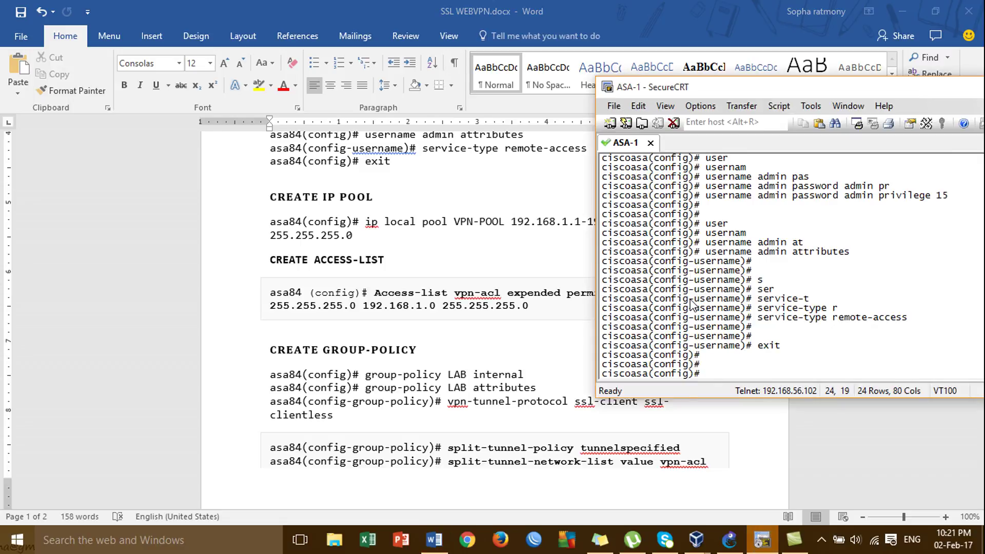
type("ip lo")
key("Tab")
type("p")
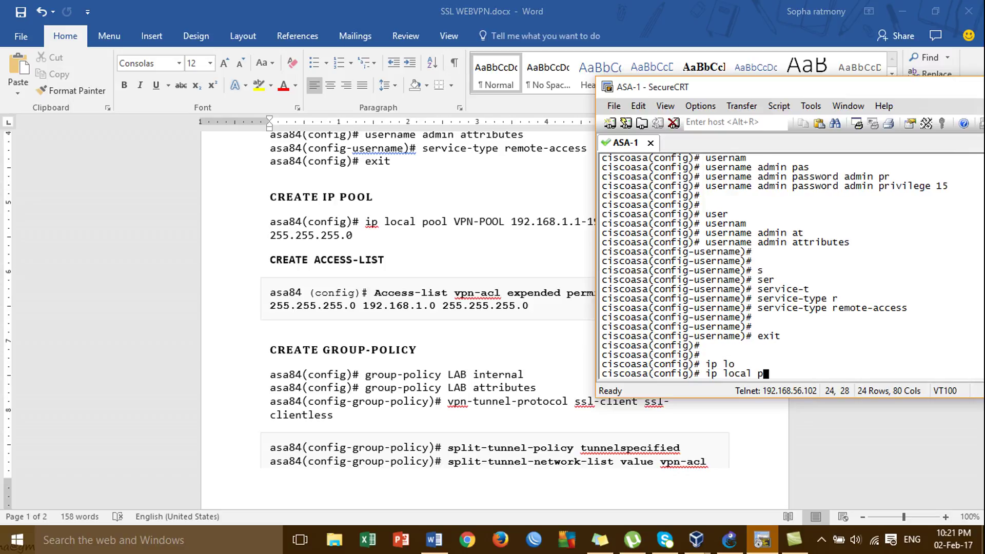
key("Tab")
type("vpn-pool ")
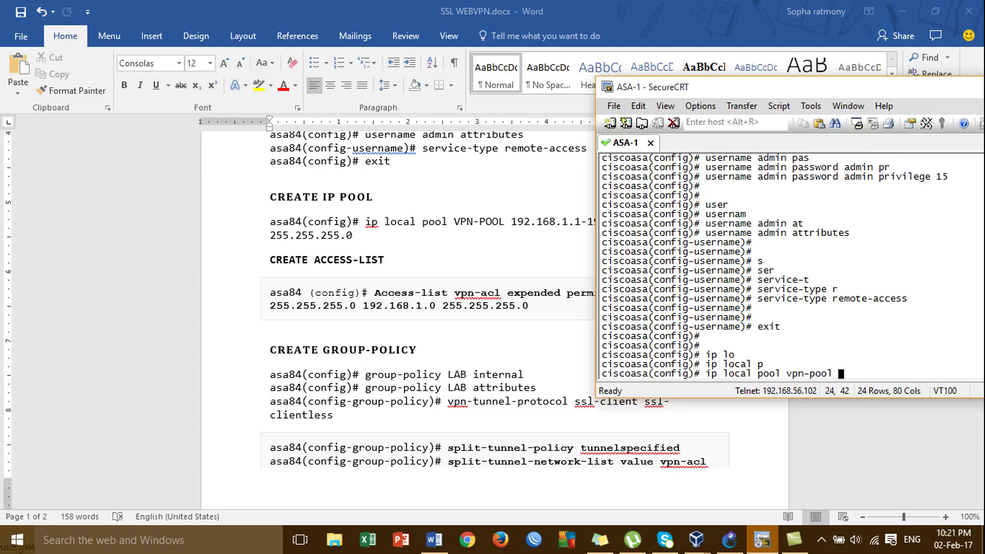
type("192.168.1.10-192.168.1.")
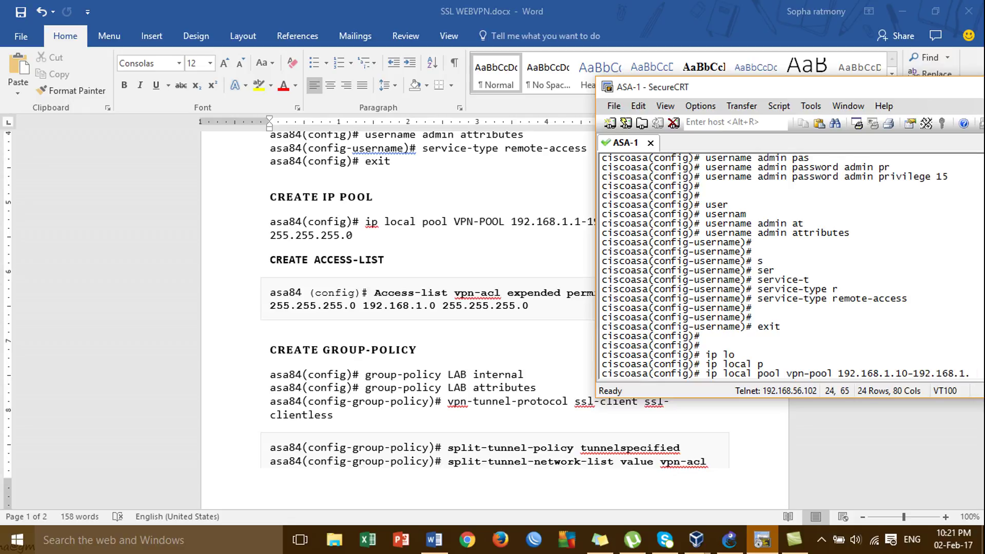
type("15")
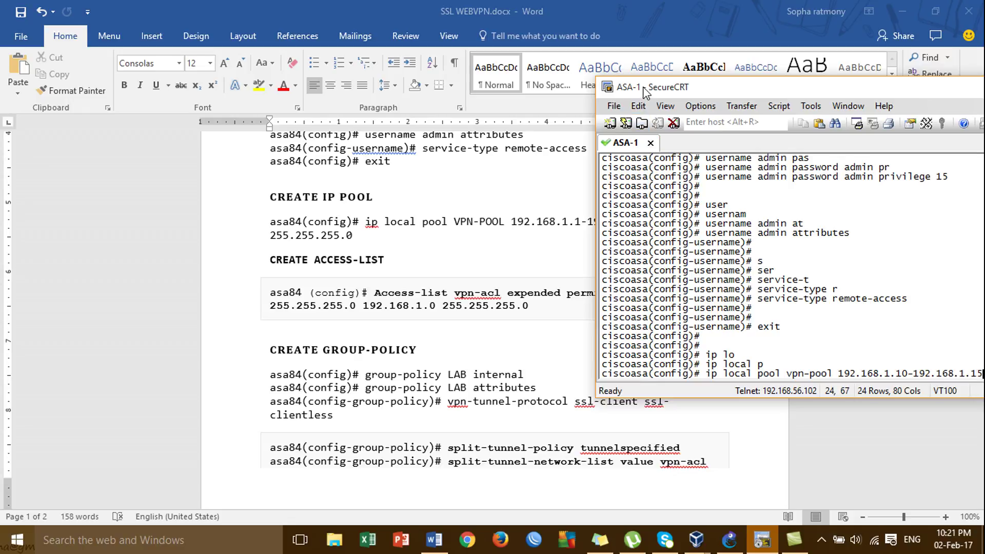